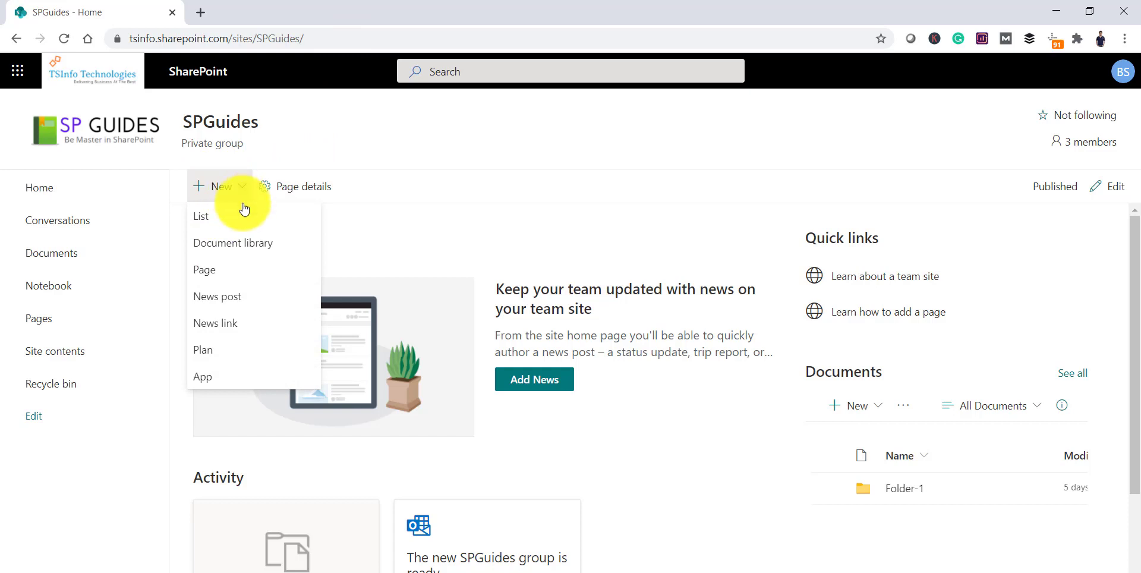
{"action": "left_click", "coordinate": [292, 250]}
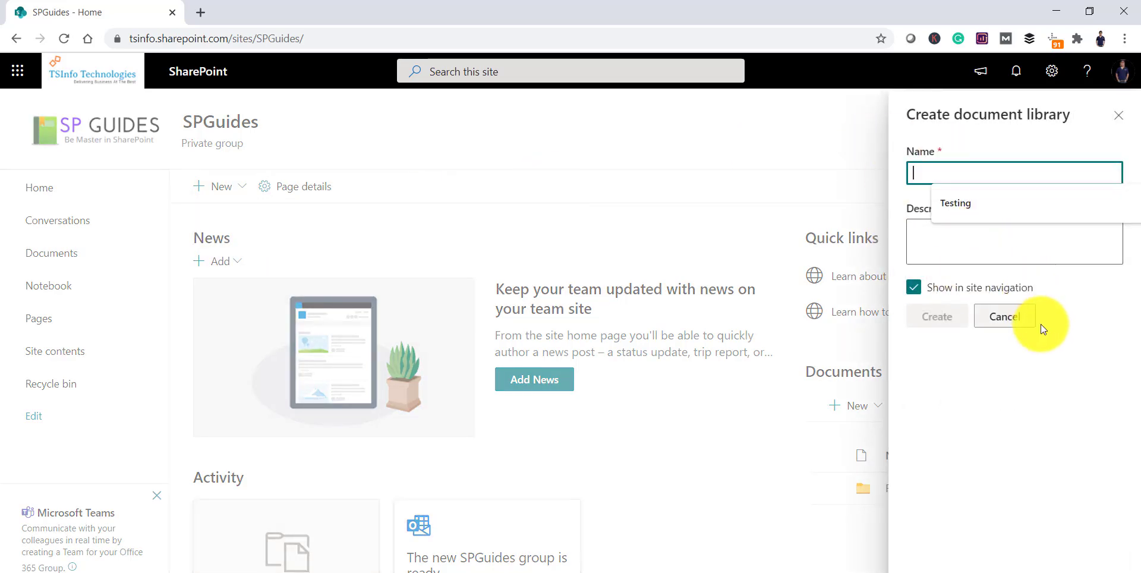
{"action": "left_click", "coordinate": [1059, 365]}
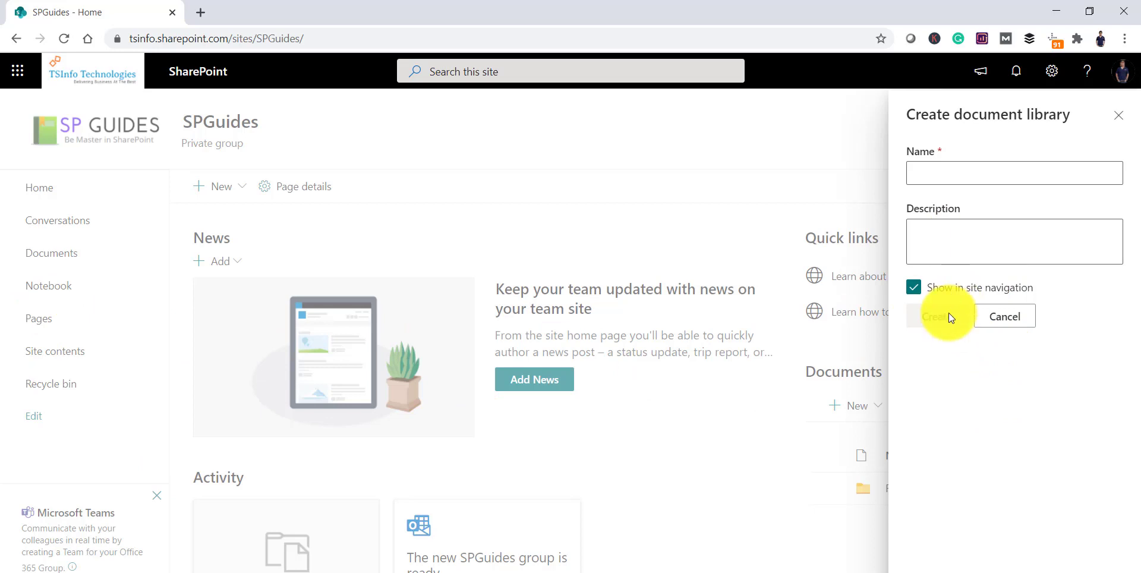
{"action": "left_click", "coordinate": [1012, 317]}
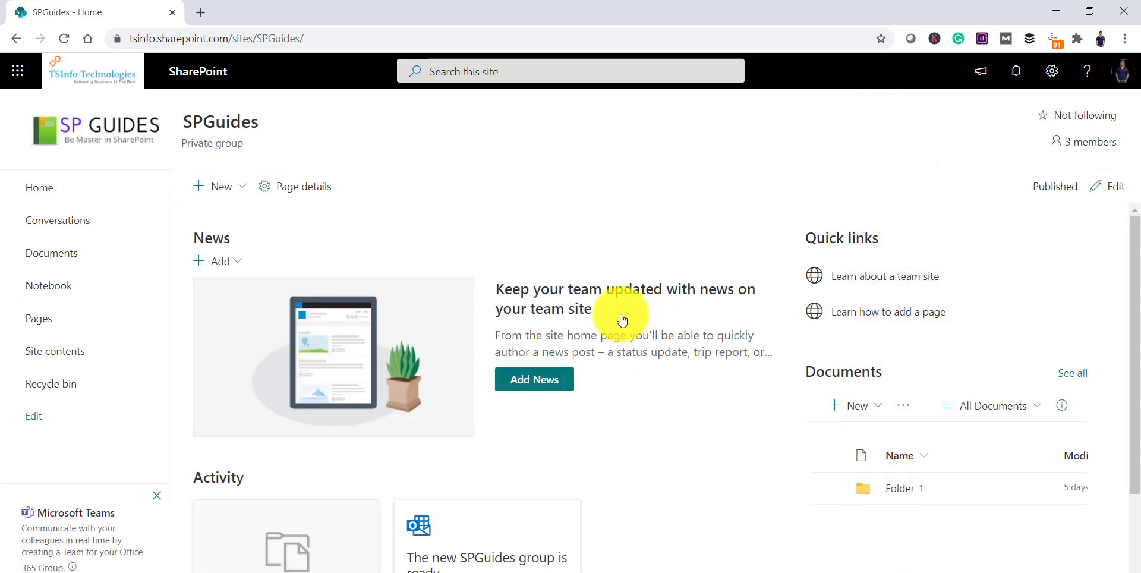
Step: Open the site's page for adding an app and browse the available apps down to the library types
{"action": "left_click", "coordinate": [1054, 73]}
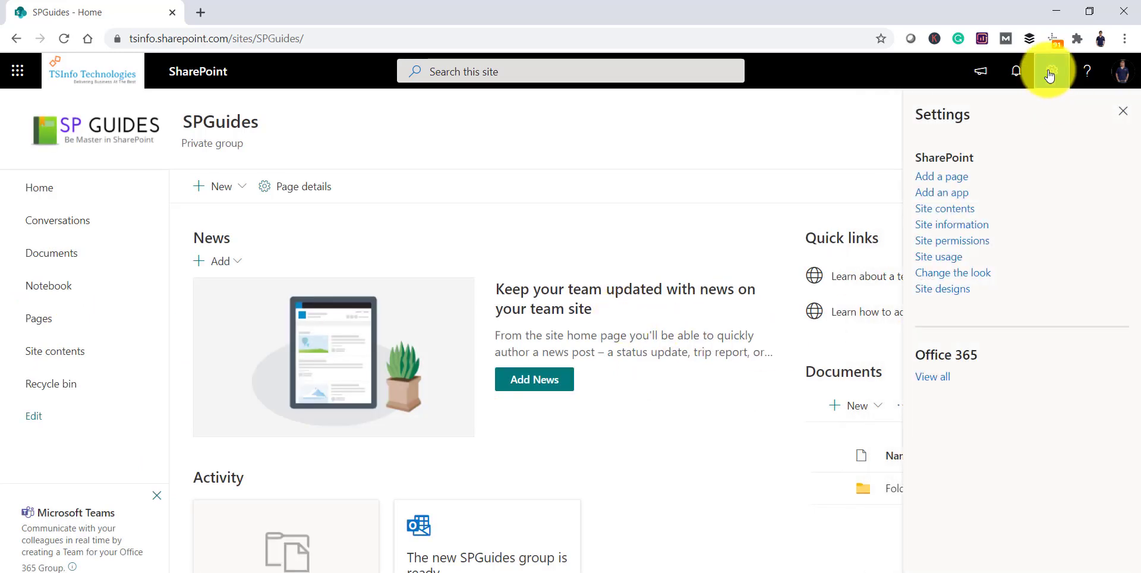
{"action": "left_click", "coordinate": [957, 198]}
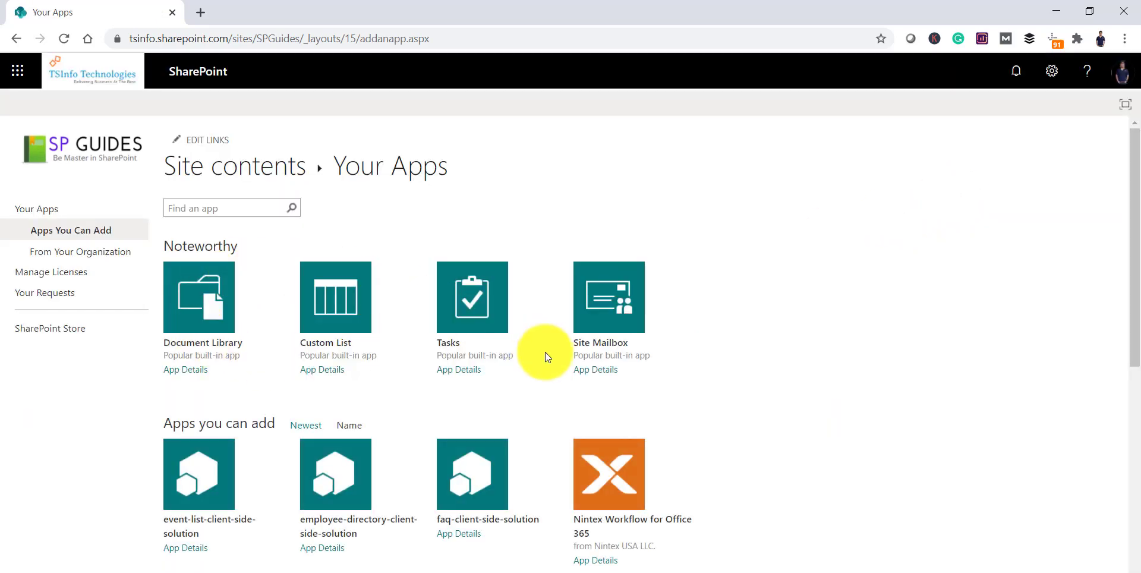
{"action": "scroll", "coordinate": [555, 497], "scroll_direction": "down", "scroll_amount": 3}
{"action": "scroll", "coordinate": [555, 497], "scroll_direction": "up", "scroll_amount": 2}
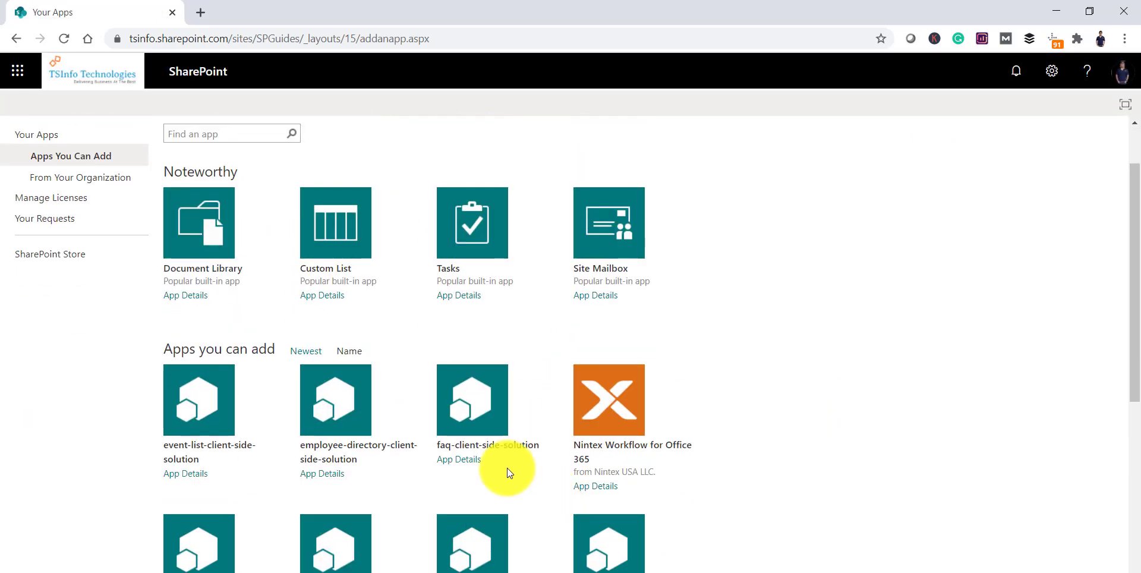
{"action": "left_click", "coordinate": [224, 137]}
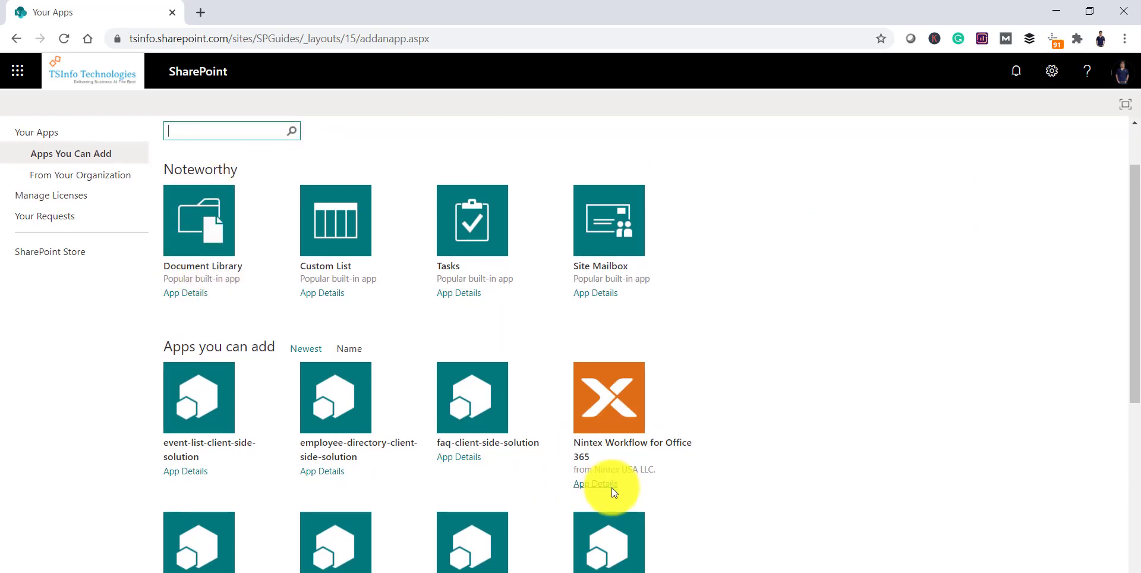
{"action": "scroll", "coordinate": [607, 486], "scroll_direction": "down", "scroll_amount": 7}
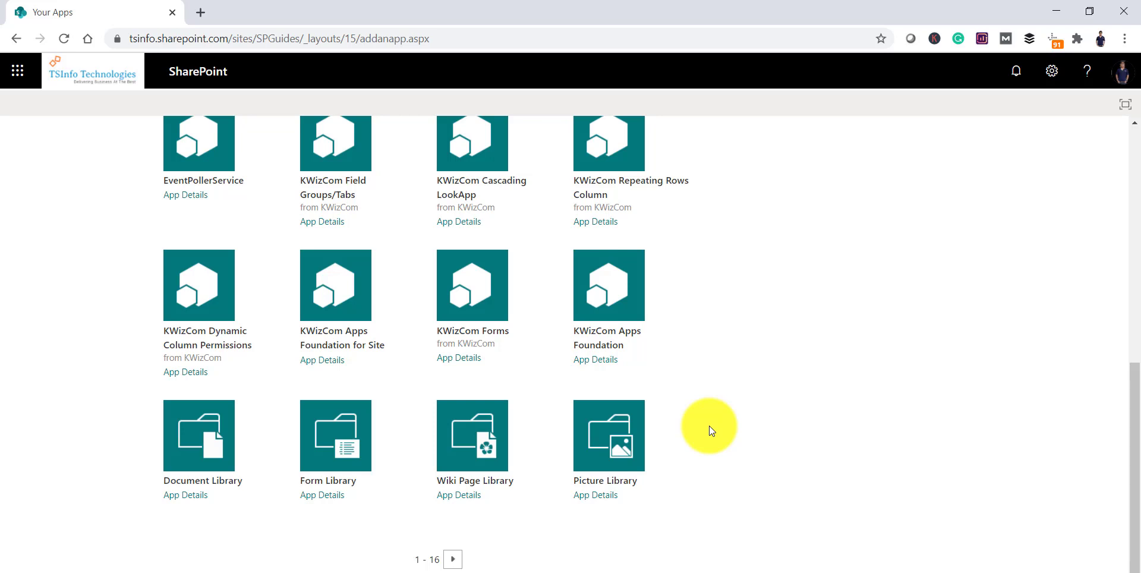
Step: Add a Picture Library app named "Team Pictures" to the site
{"action": "left_click", "coordinate": [604, 482]}
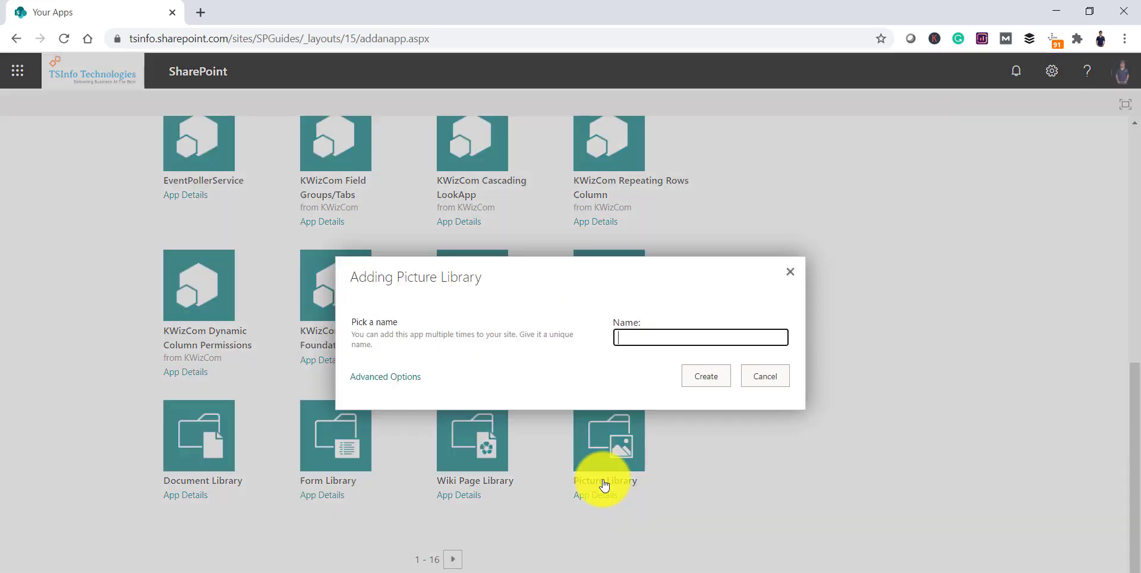
{"action": "type", "text": "Team "}
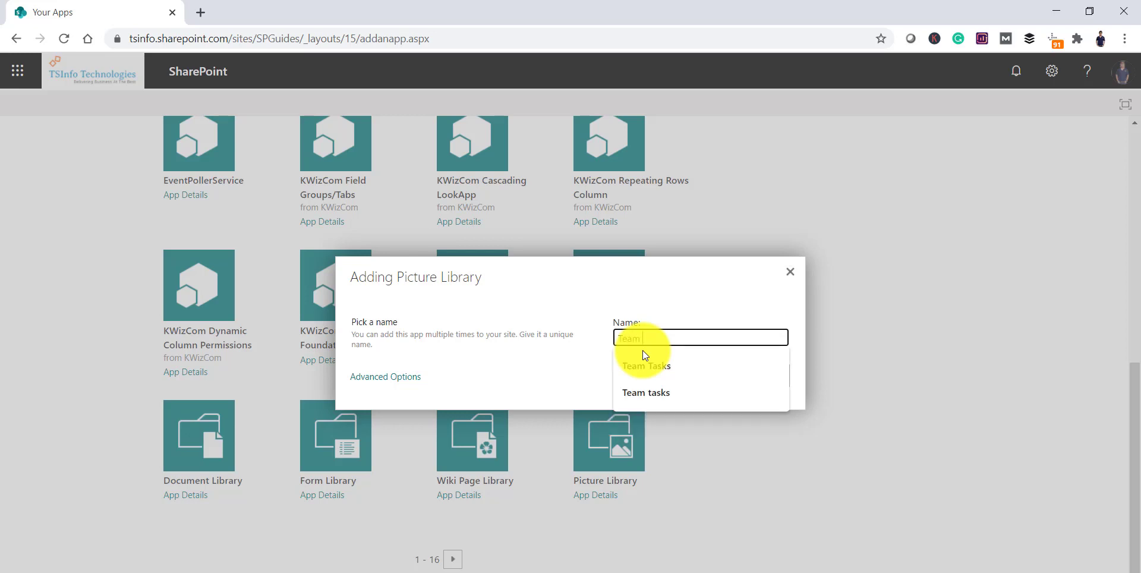
{"action": "type", "text": "P"}
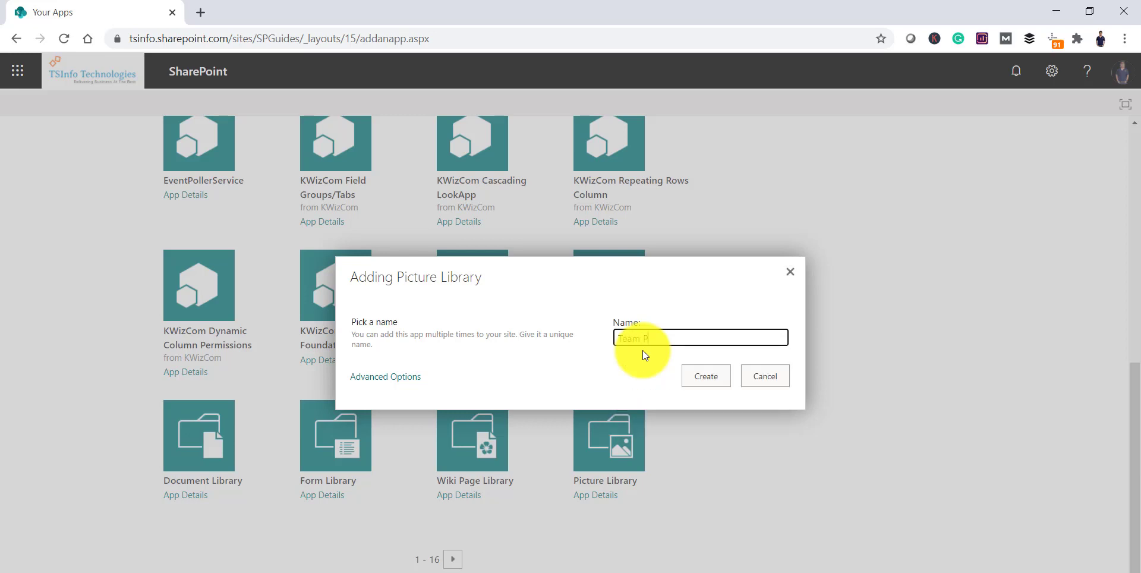
{"action": "type", "text": "ictures"}
{"action": "left_click", "coordinate": [709, 370]}
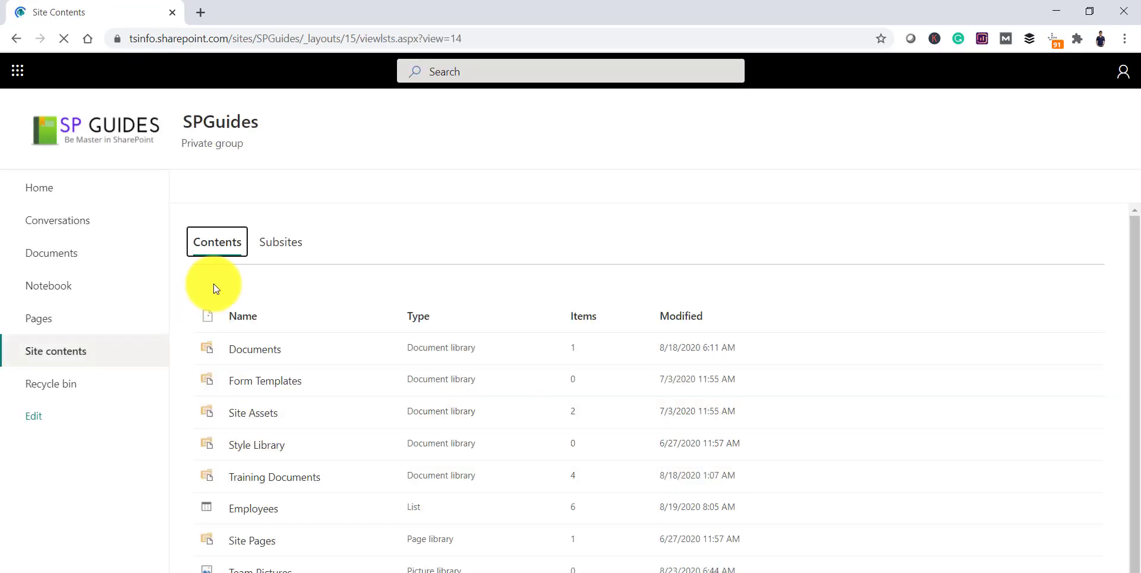
Step: Open the Team Pictures library from the site contents and look over its additional commands and upload options
{"action": "scroll", "coordinate": [339, 463], "scroll_direction": "down", "scroll_amount": 1}
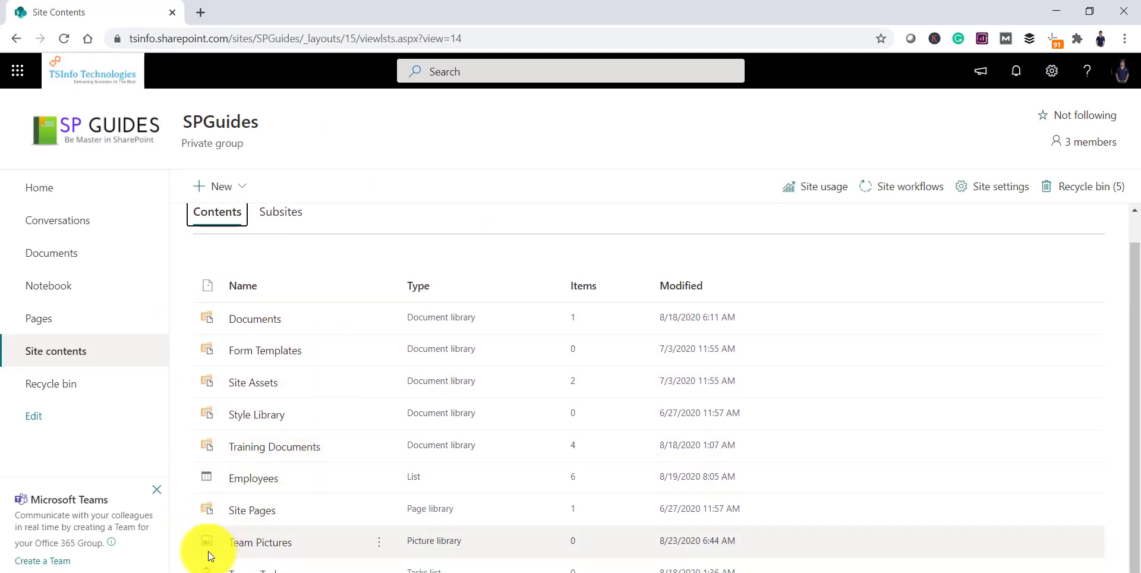
{"action": "left_click", "coordinate": [270, 541]}
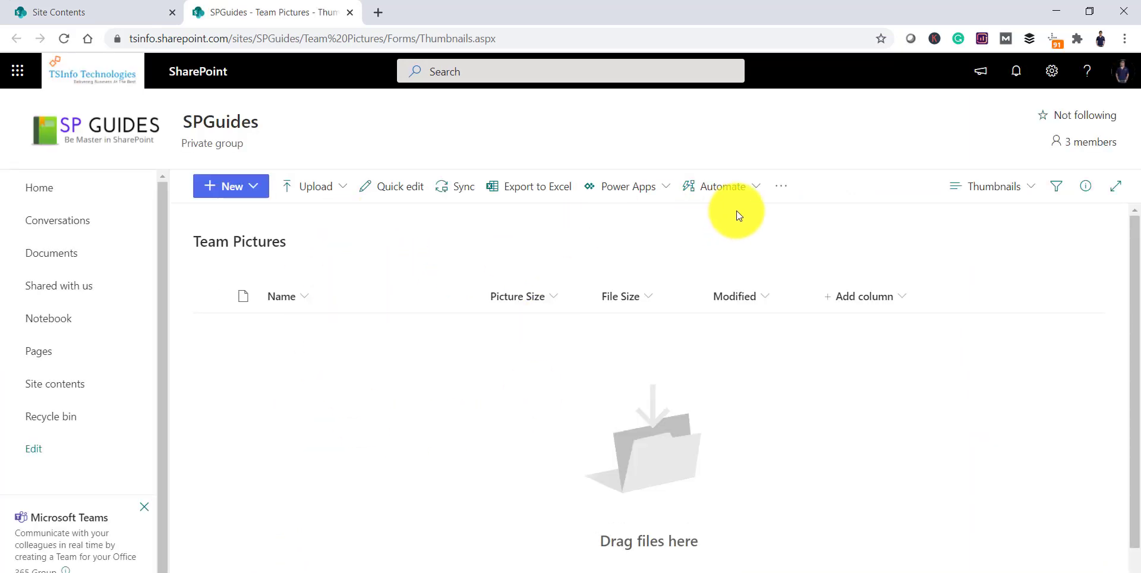
{"action": "left_click", "coordinate": [783, 189]}
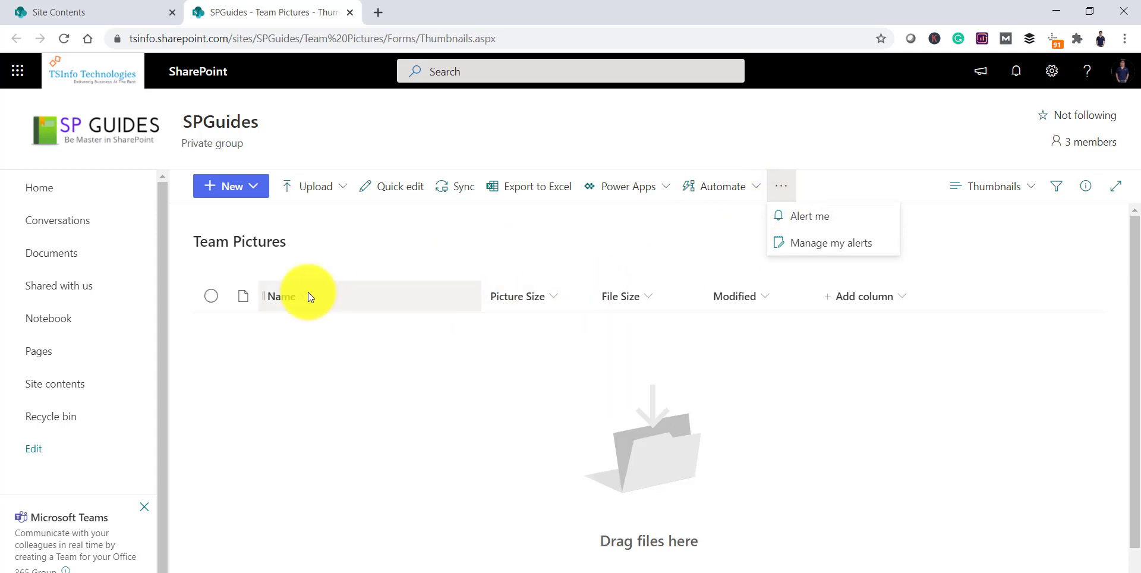
{"action": "left_click", "coordinate": [497, 250]}
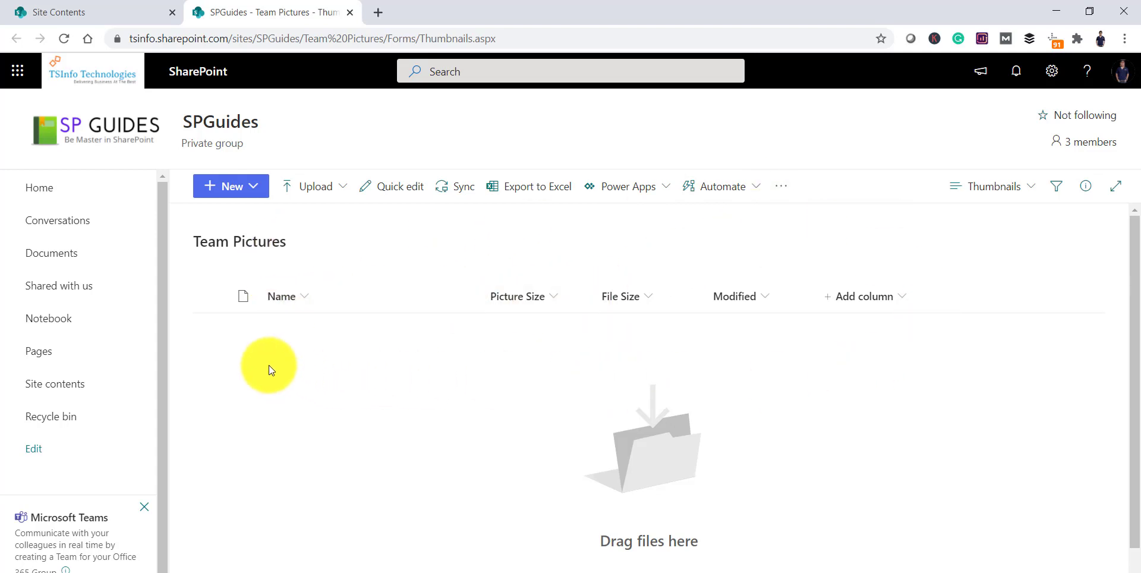
{"action": "left_click", "coordinate": [318, 195]}
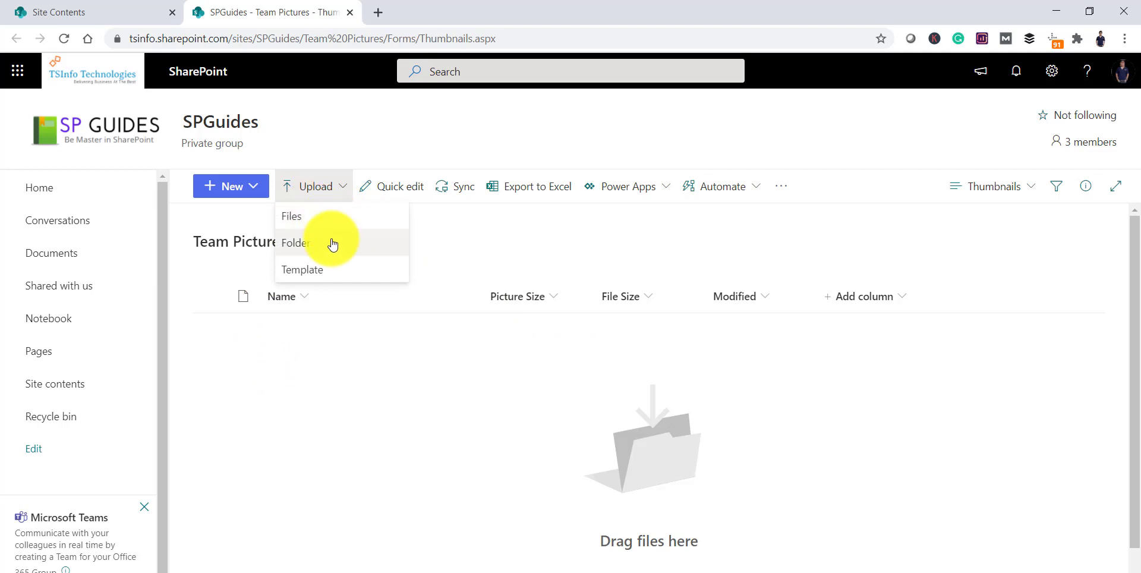
{"action": "left_click", "coordinate": [338, 400]}
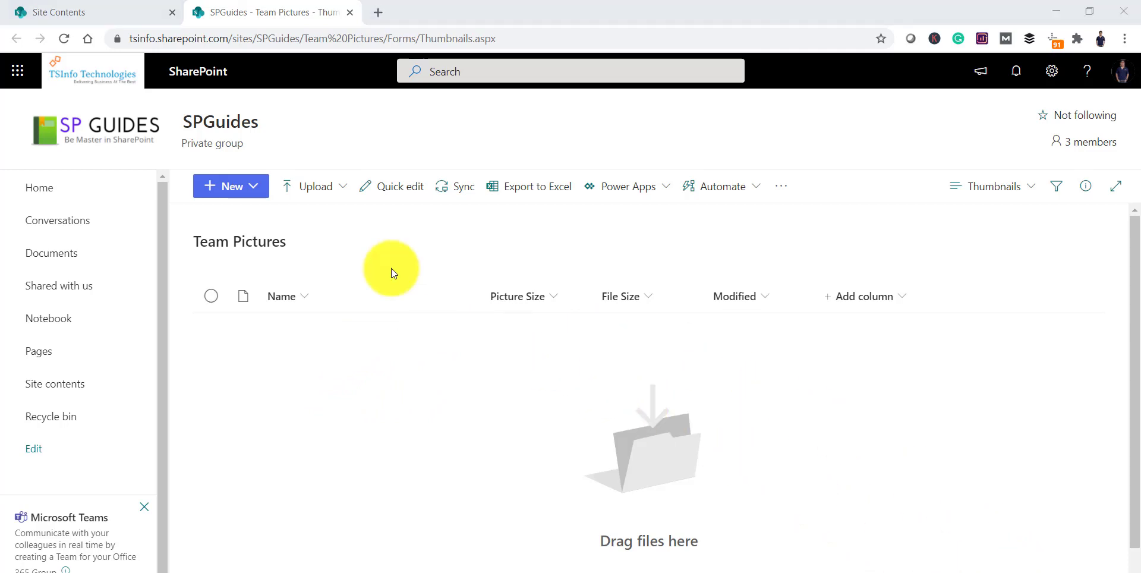
Step: Return to the browser tab with the site contents and reload the Site contents page from the site settings
{"action": "left_click", "coordinate": [127, 8]}
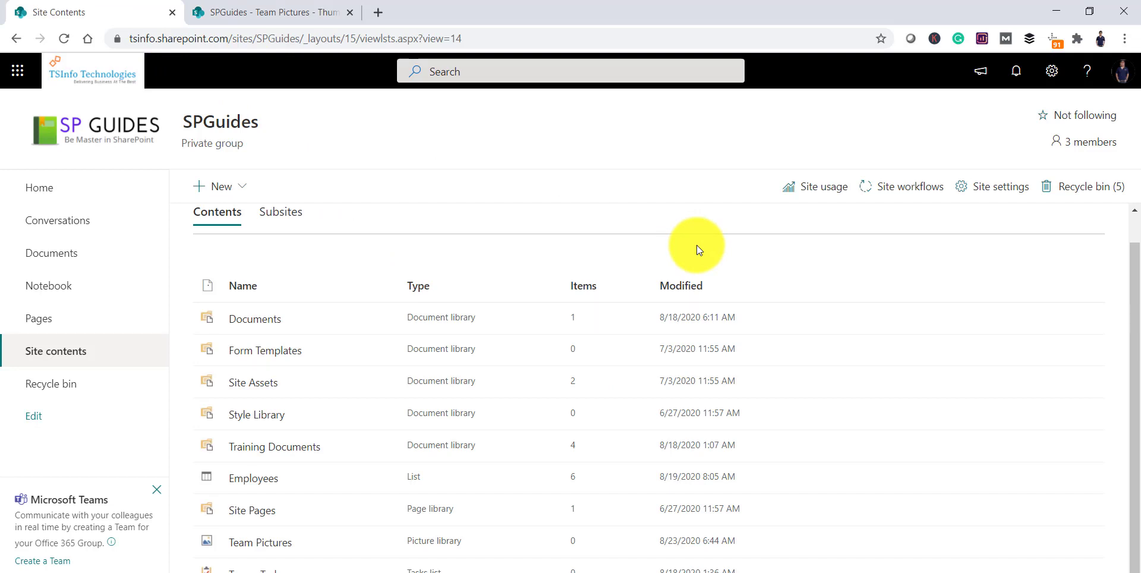
{"action": "left_click", "coordinate": [1052, 72]}
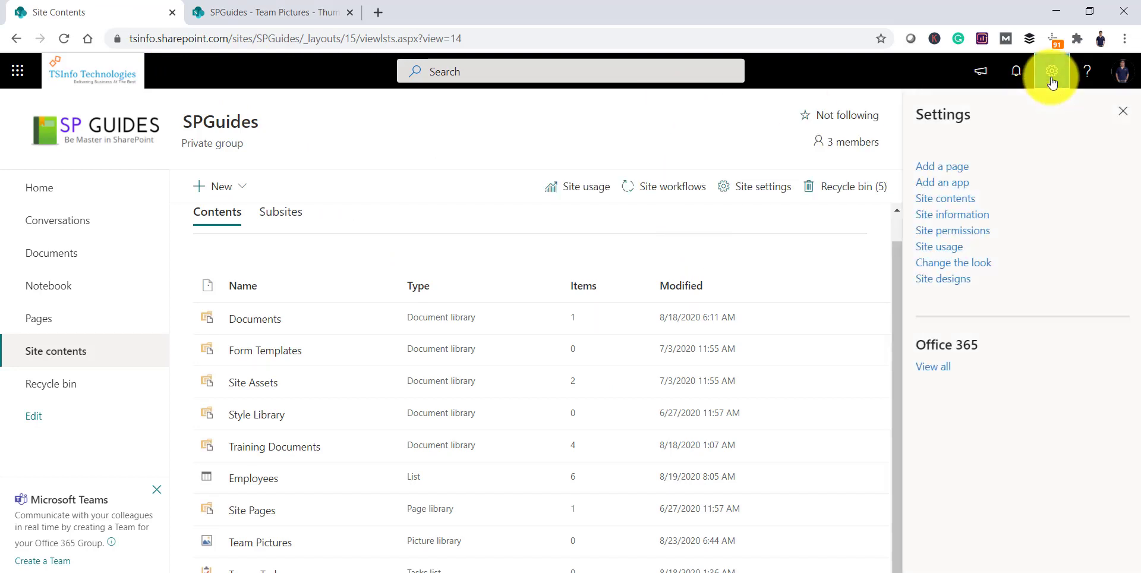
{"action": "left_click", "coordinate": [949, 199]}
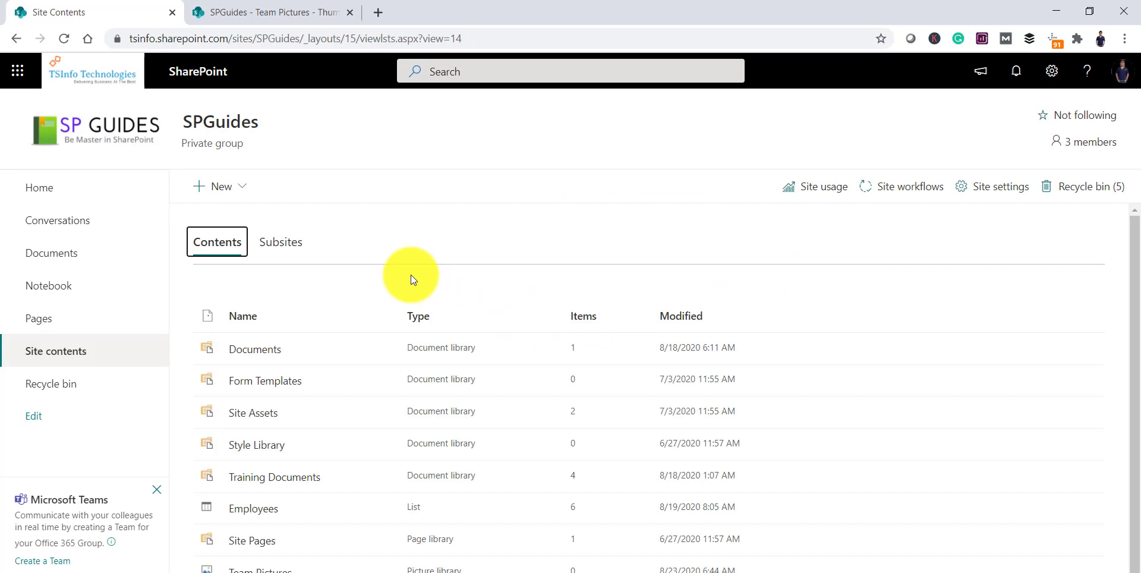
Step: Try to create a document library named "Training Documents" with no description, shown in the site navigation
{"action": "left_click", "coordinate": [242, 187]}
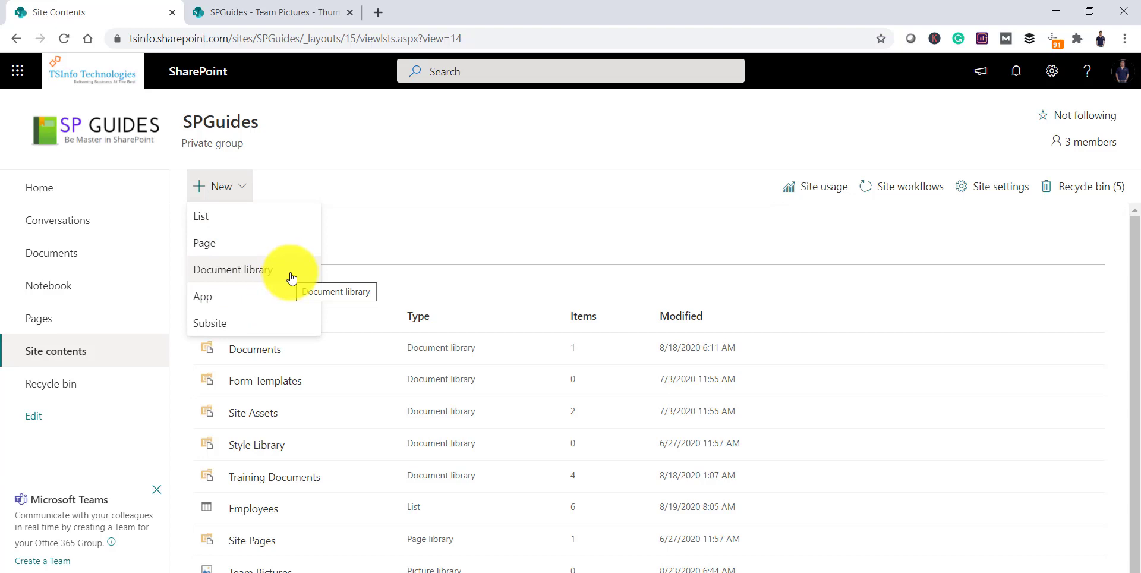
{"action": "left_click", "coordinate": [249, 272]}
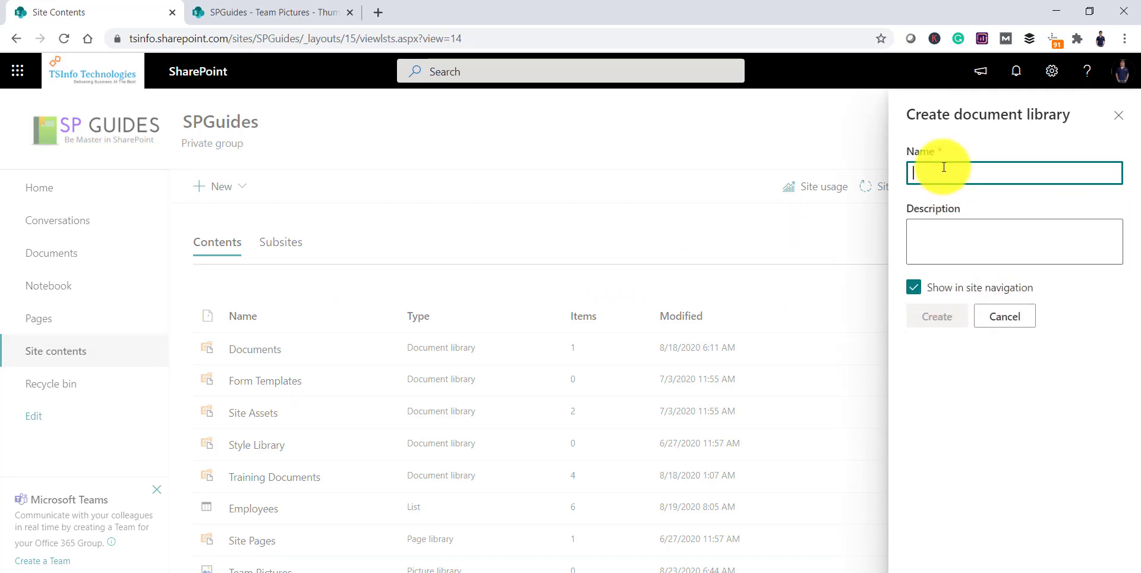
{"action": "type", "text": "Training Do"}
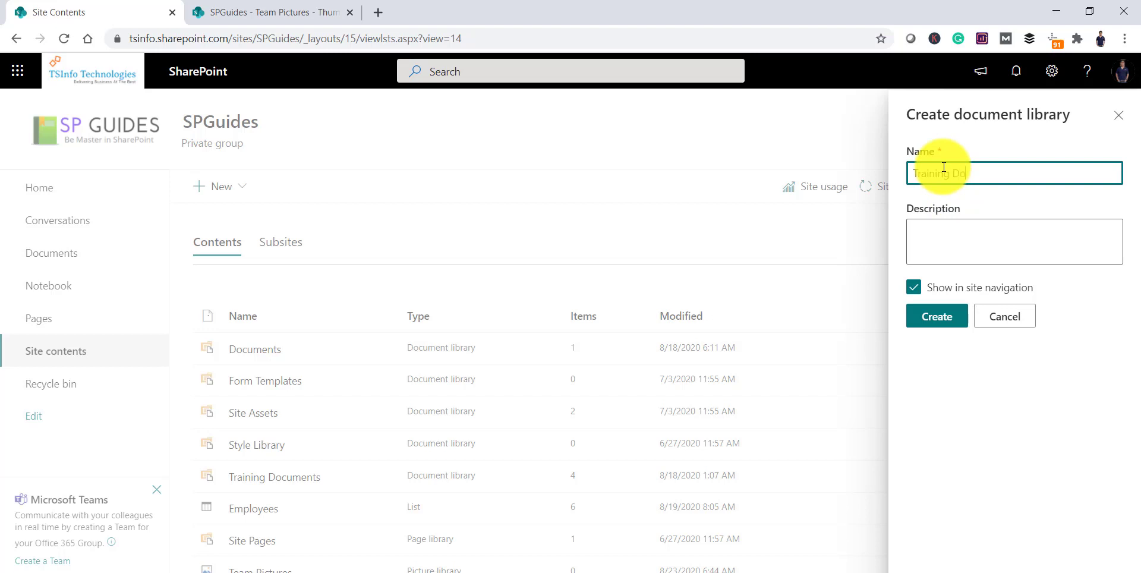
{"action": "type", "text": "cuments"}
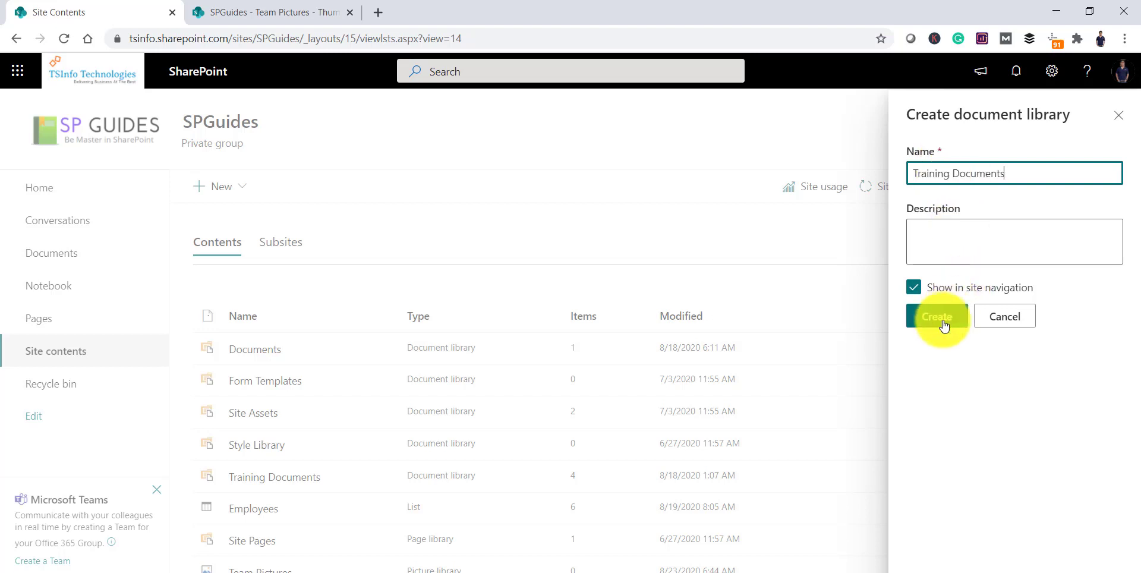
{"action": "left_click", "coordinate": [962, 237]}
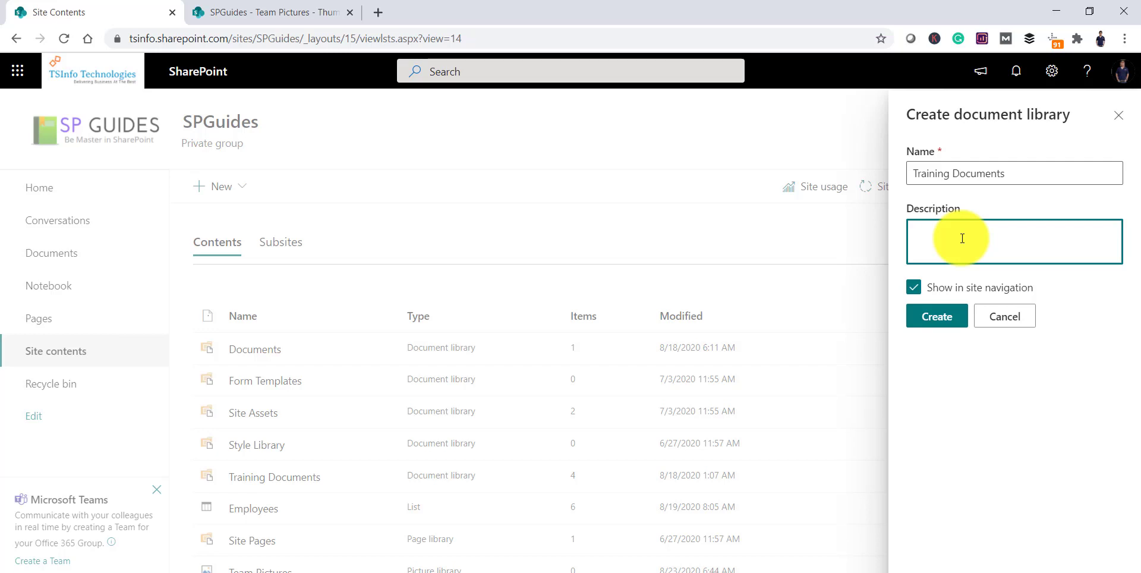
{"action": "left_click", "coordinate": [912, 289]}
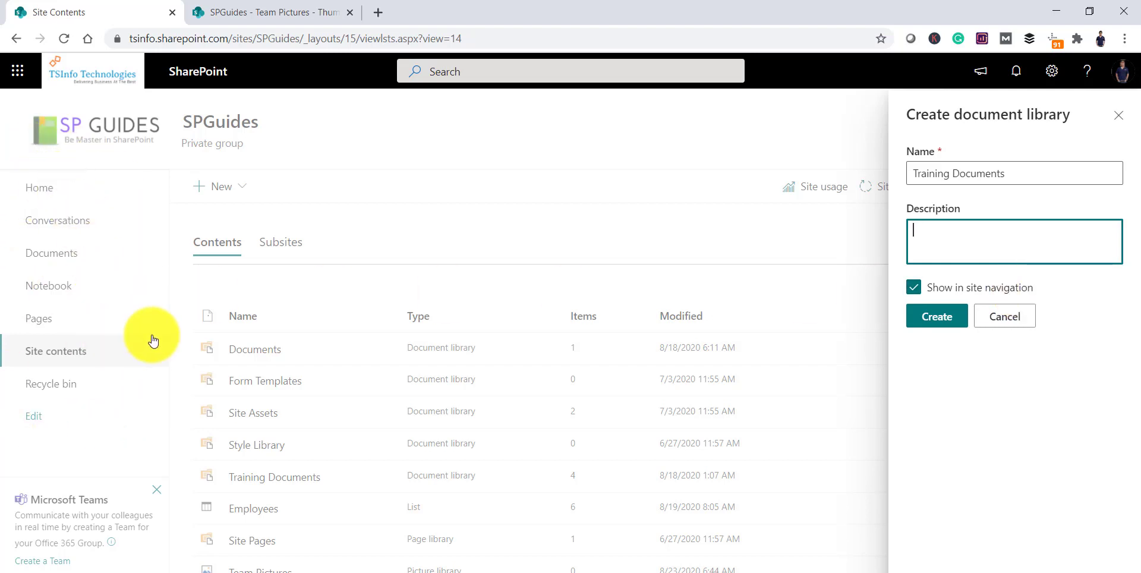
{"action": "left_click", "coordinate": [945, 318]}
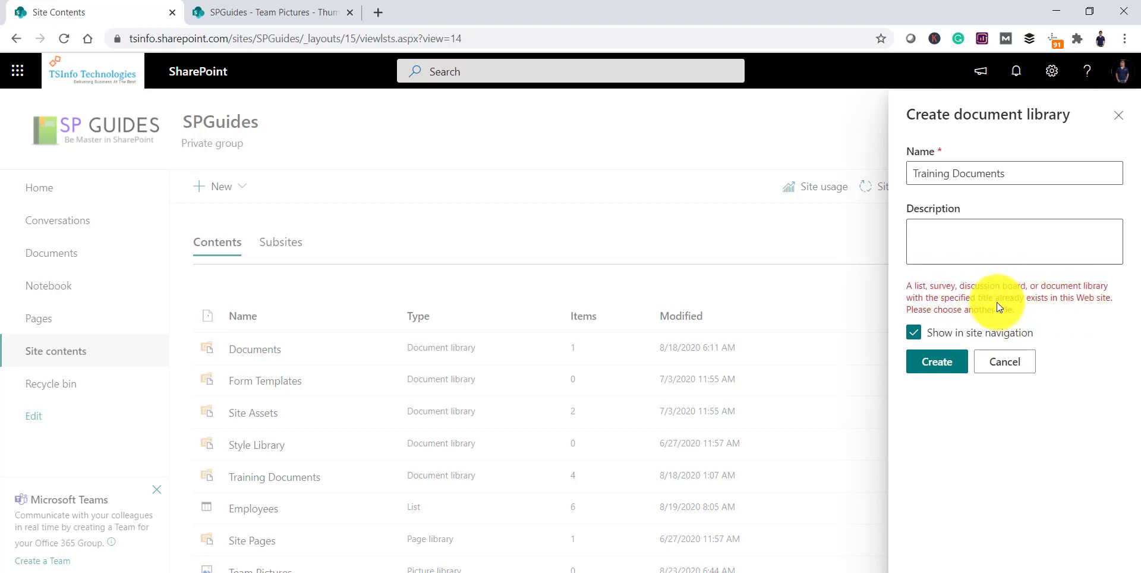
Step: Change the new library's name to "SP Training Documents" and create it
{"action": "left_click", "coordinate": [1024, 173]}
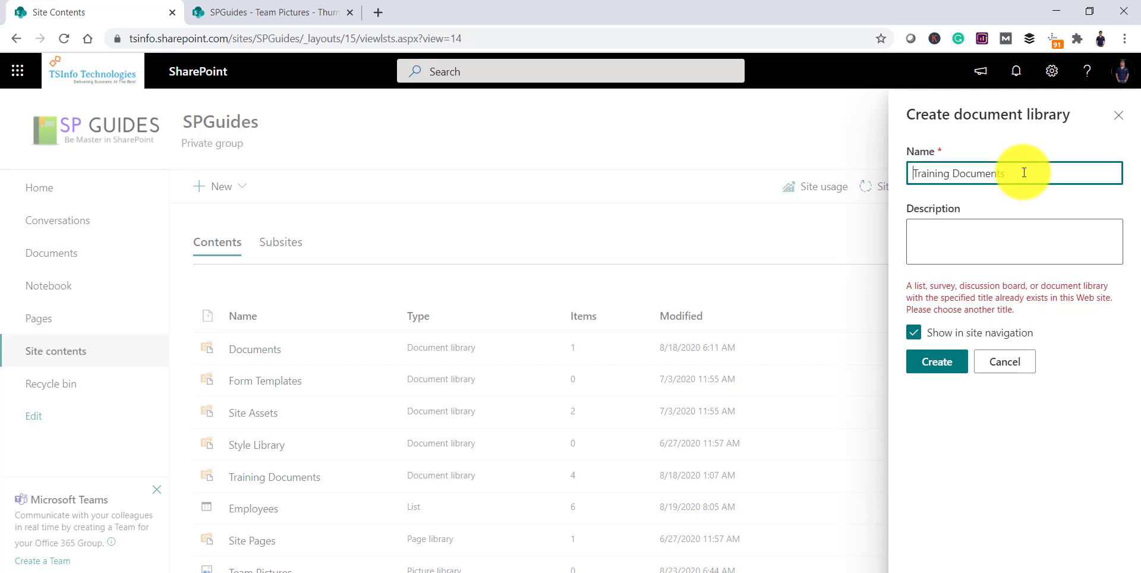
{"action": "key", "text": "Home"}
{"action": "type", "text": "SP"}
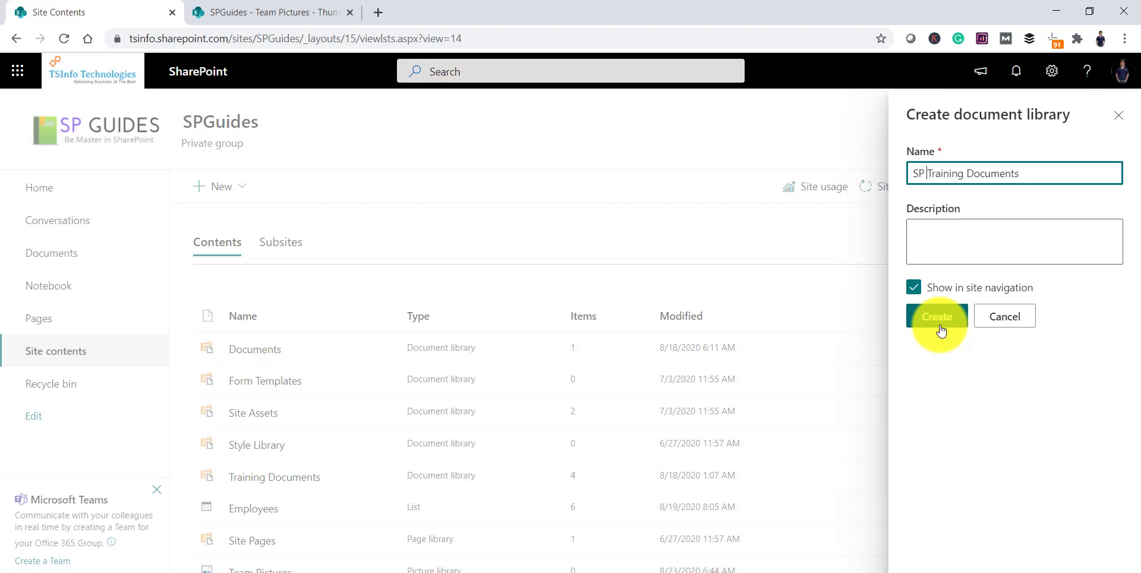
{"action": "left_click", "coordinate": [925, 174]}
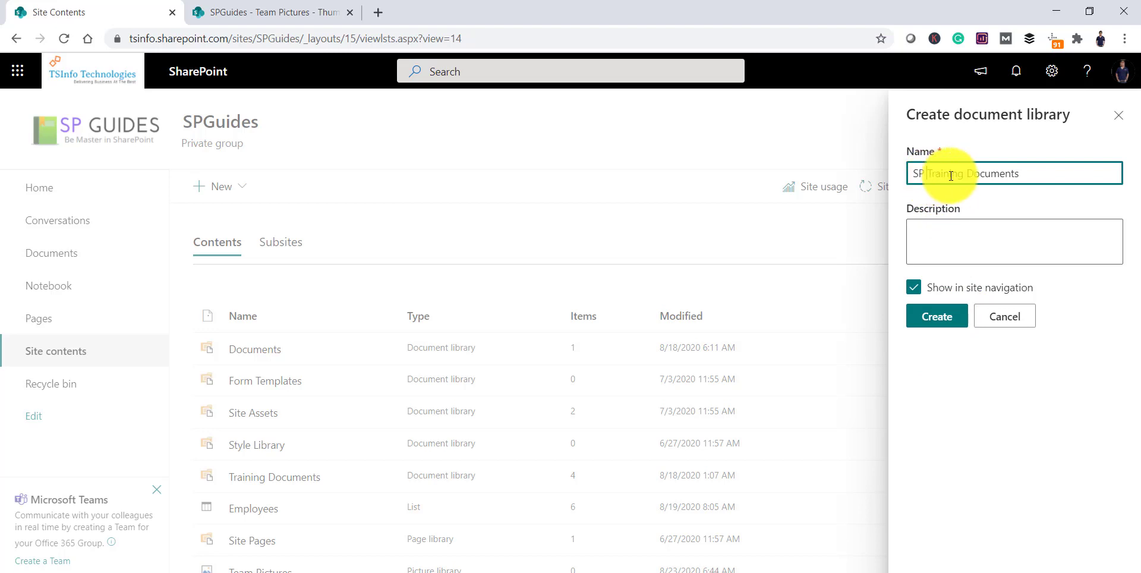
{"action": "left_click", "coordinate": [938, 321]}
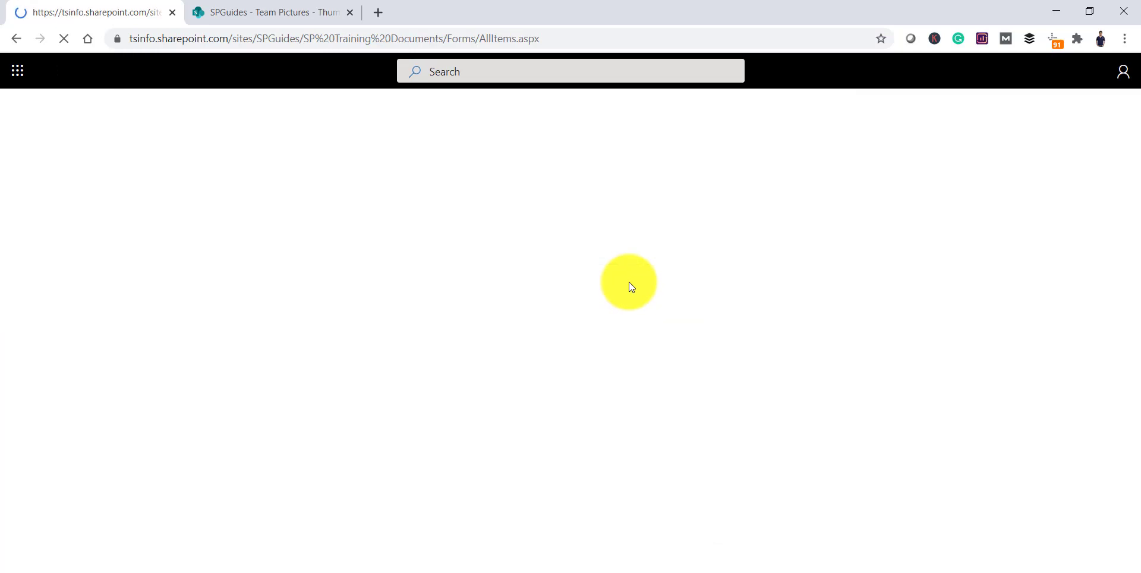
Step: Check the library name in the page address and open the SP Training Documents library settings
{"action": "left_click_drag", "start_coordinate": [304, 39], "coordinate": [447, 38]}
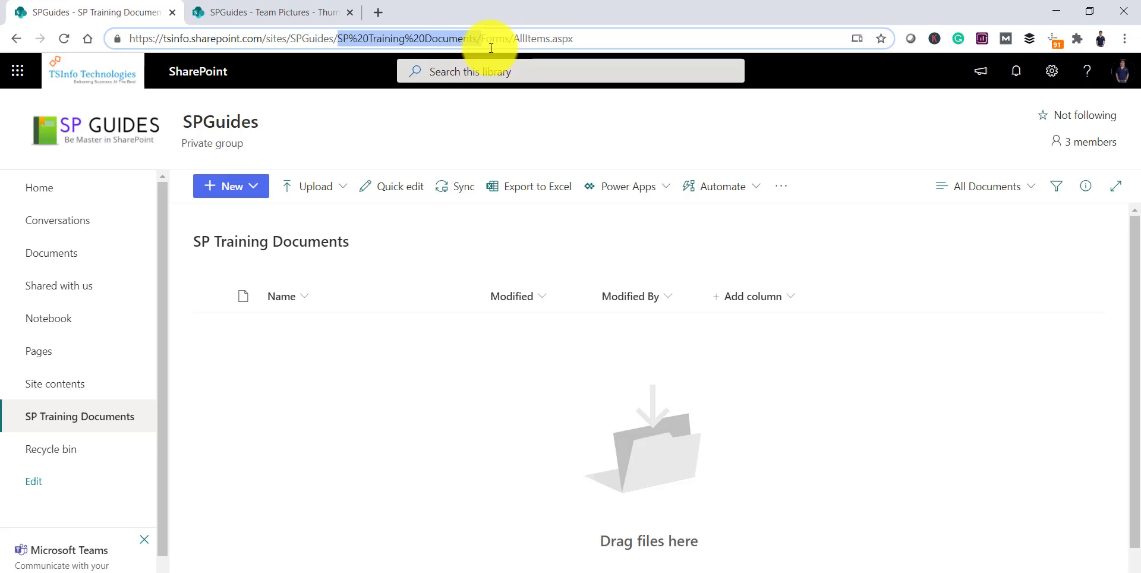
{"action": "left_click", "coordinate": [1052, 72]}
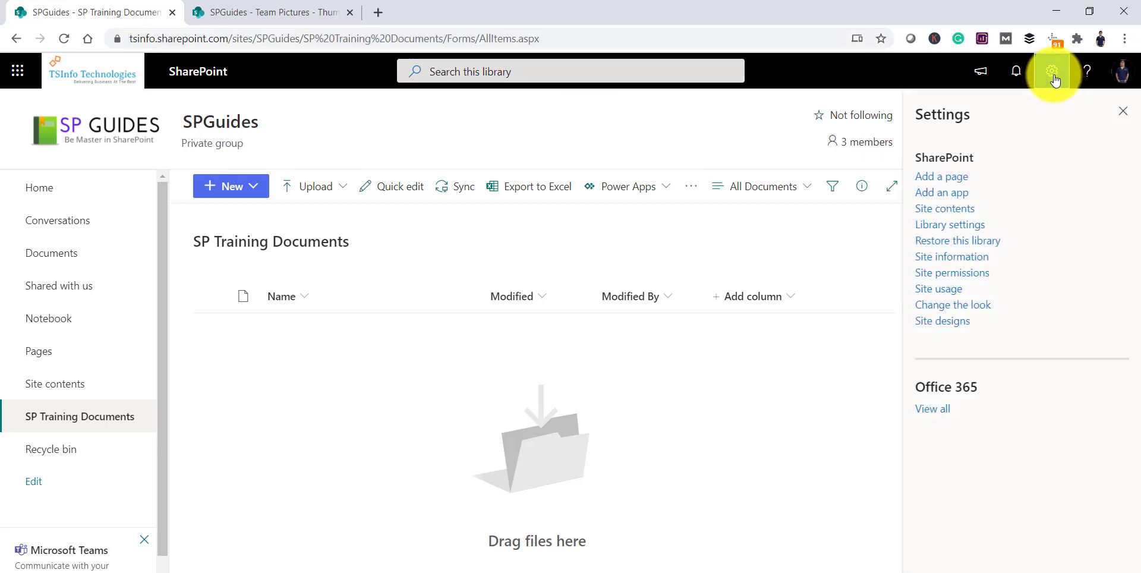
{"action": "left_click", "coordinate": [959, 226]}
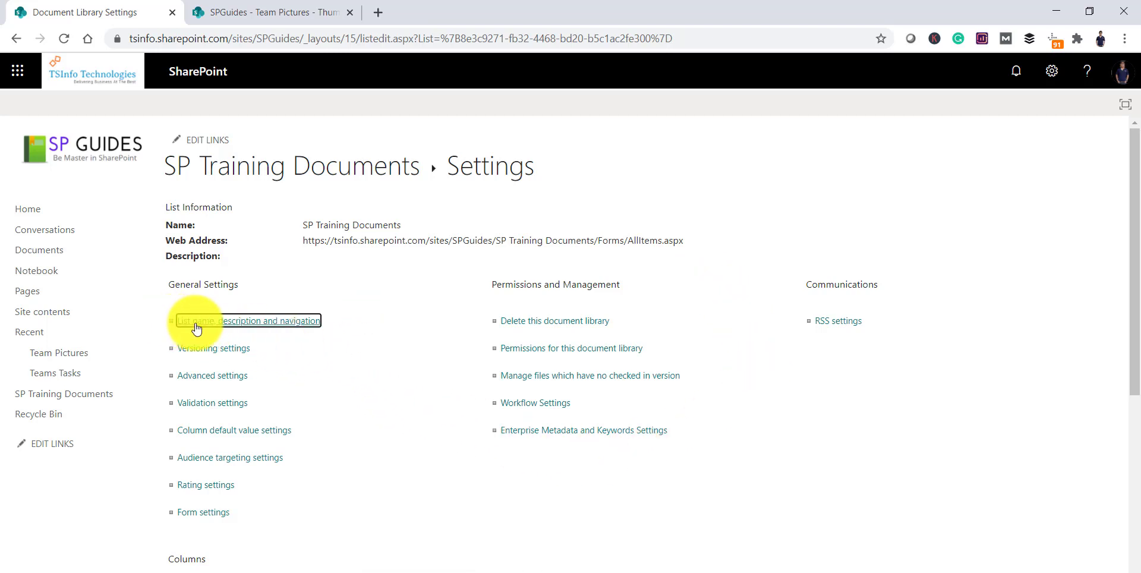
Step: Rename the library to "SharePoint Training Documents", save it, and open the library to check its name in the page address
{"action": "left_click", "coordinate": [268, 324]}
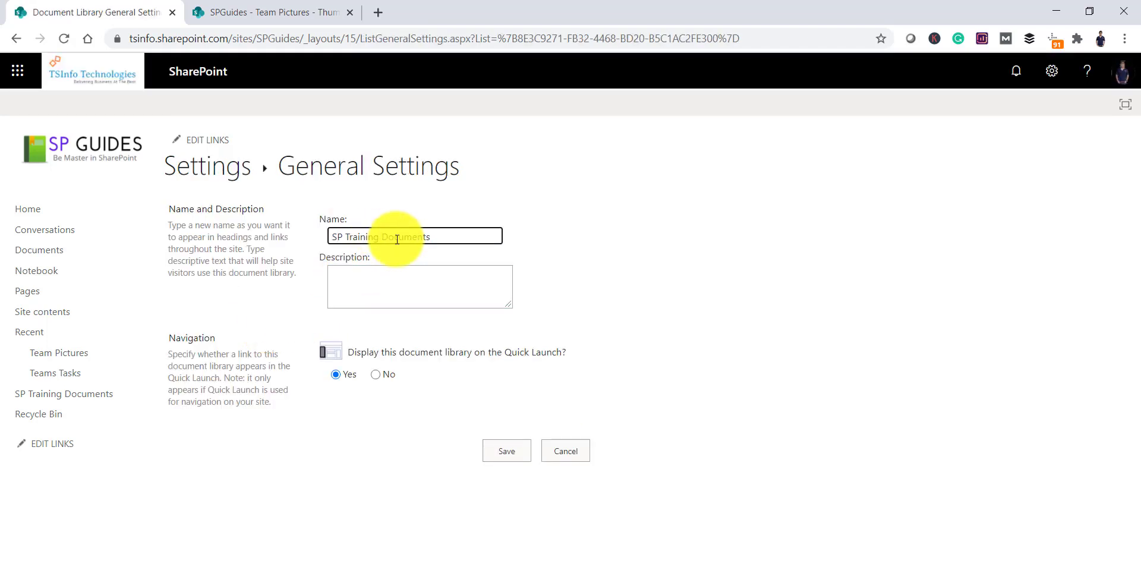
{"action": "type", "text": "hare"}
{"action": "key", "text": "Right"}
{"action": "type", "text": "oint"}
{"action": "left_click", "coordinate": [499, 454]}
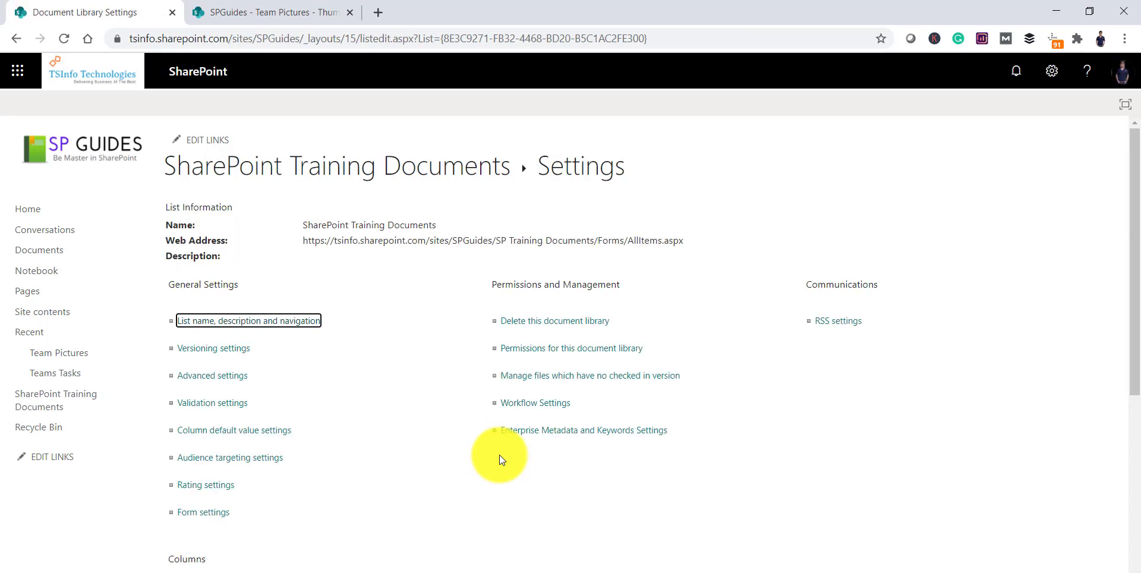
{"action": "left_click", "coordinate": [288, 160]}
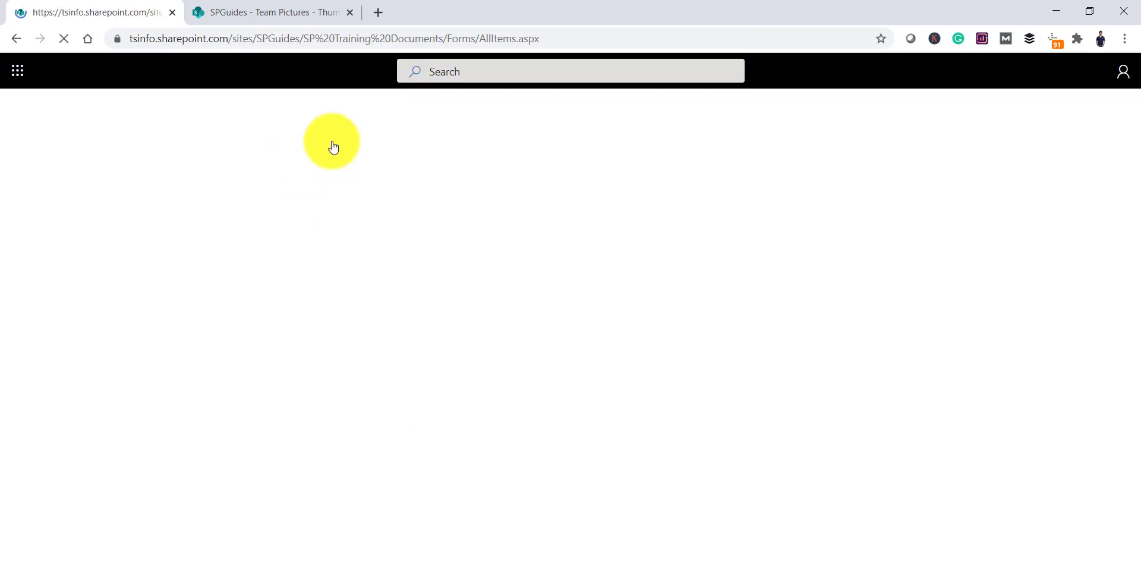
{"action": "left_click_drag", "start_coordinate": [304, 39], "coordinate": [444, 41]}
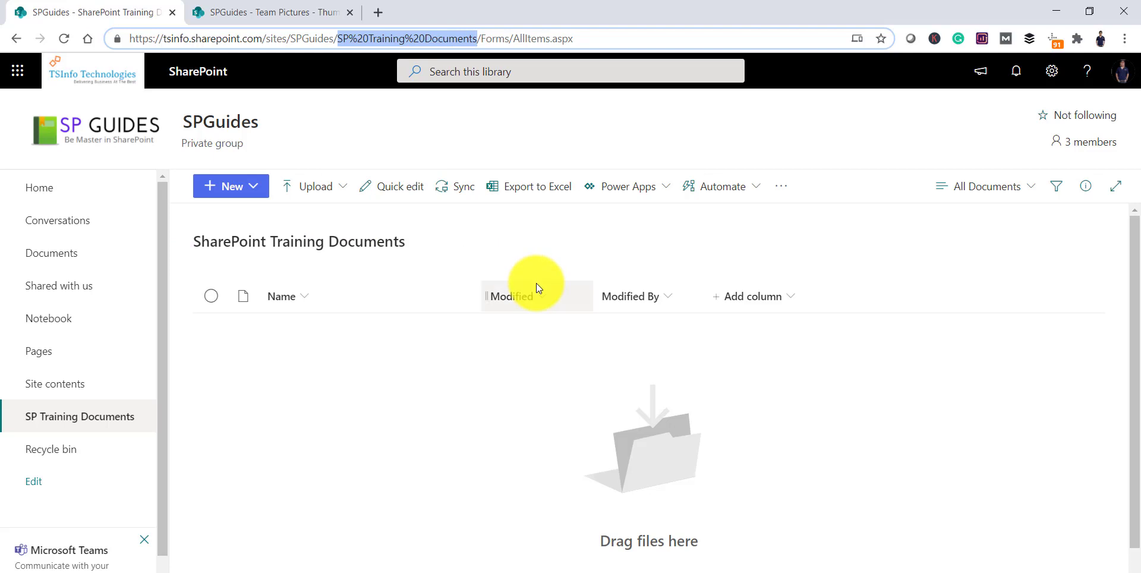
Step: Upload the file SharePoint document library-5.png from the Data folder to the SharePoint Training Documents library
{"action": "left_click", "coordinate": [339, 196]}
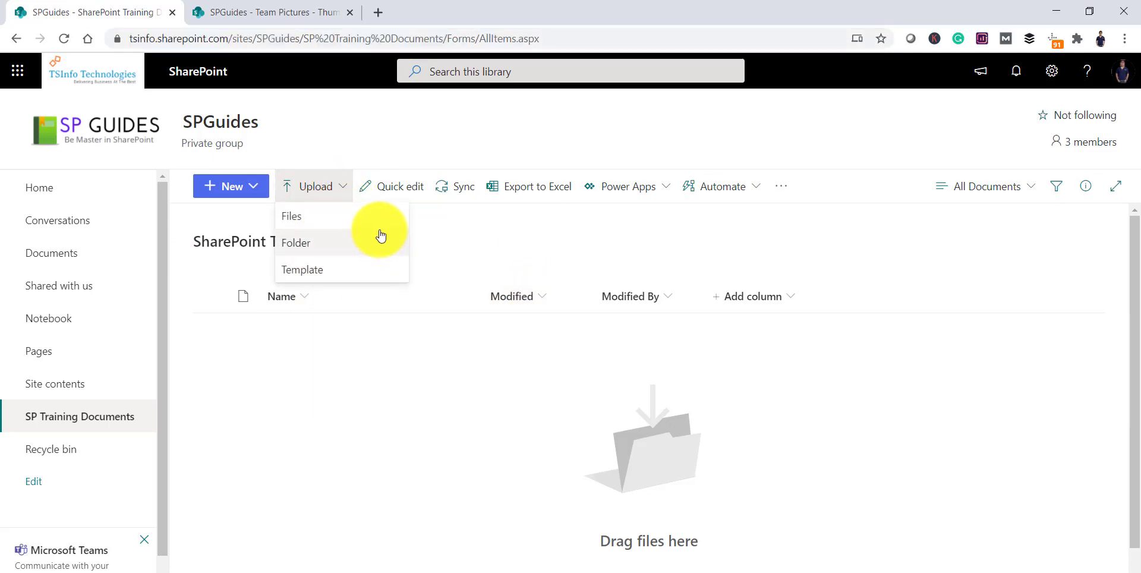
{"action": "left_click", "coordinate": [588, 421]}
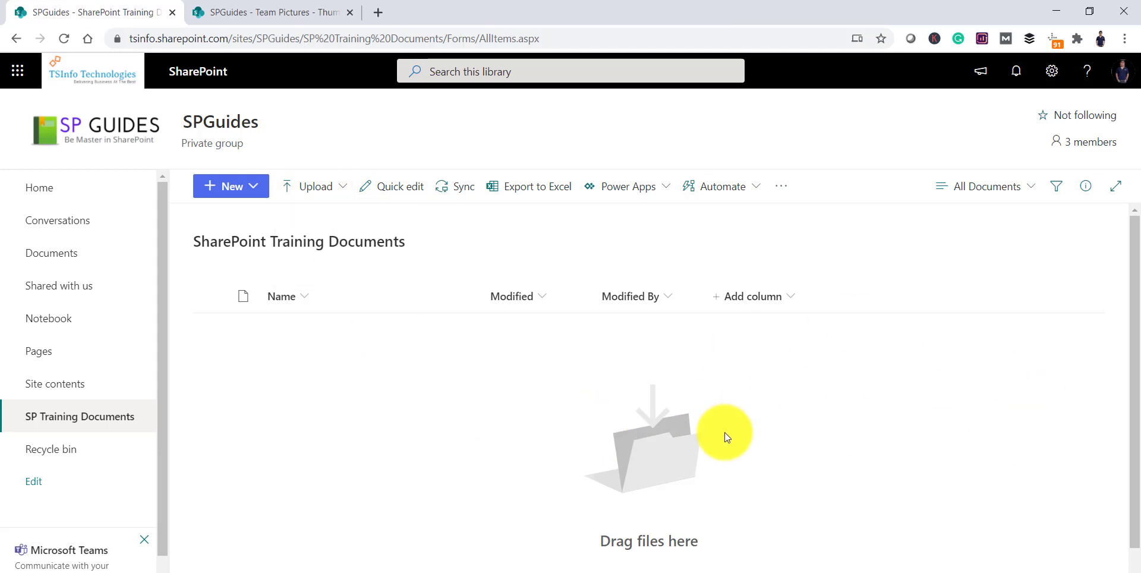
{"action": "left_click", "coordinate": [344, 197]}
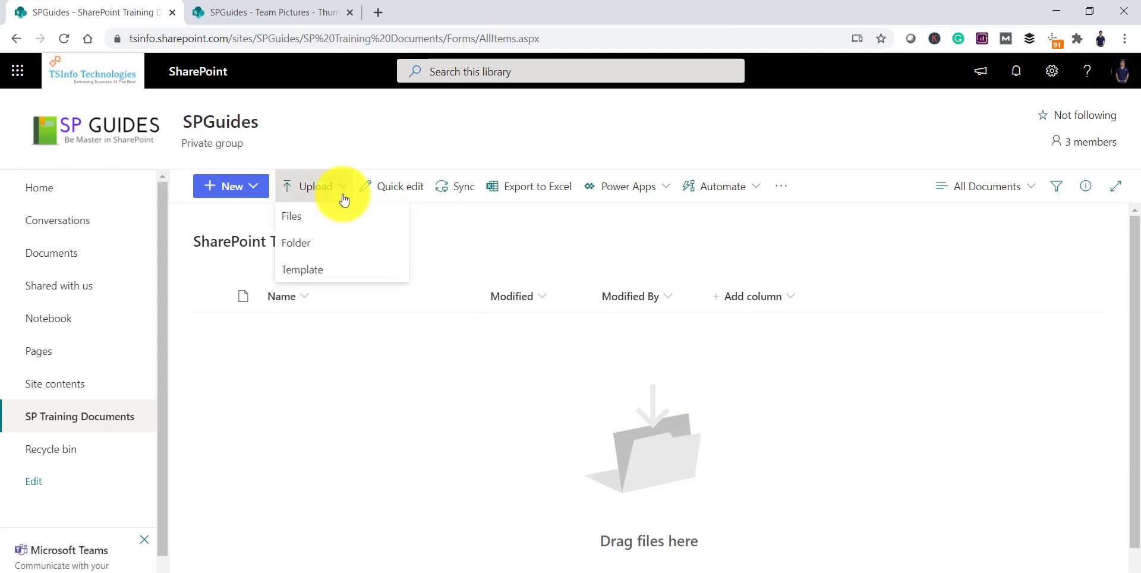
{"action": "left_click", "coordinate": [340, 223]}
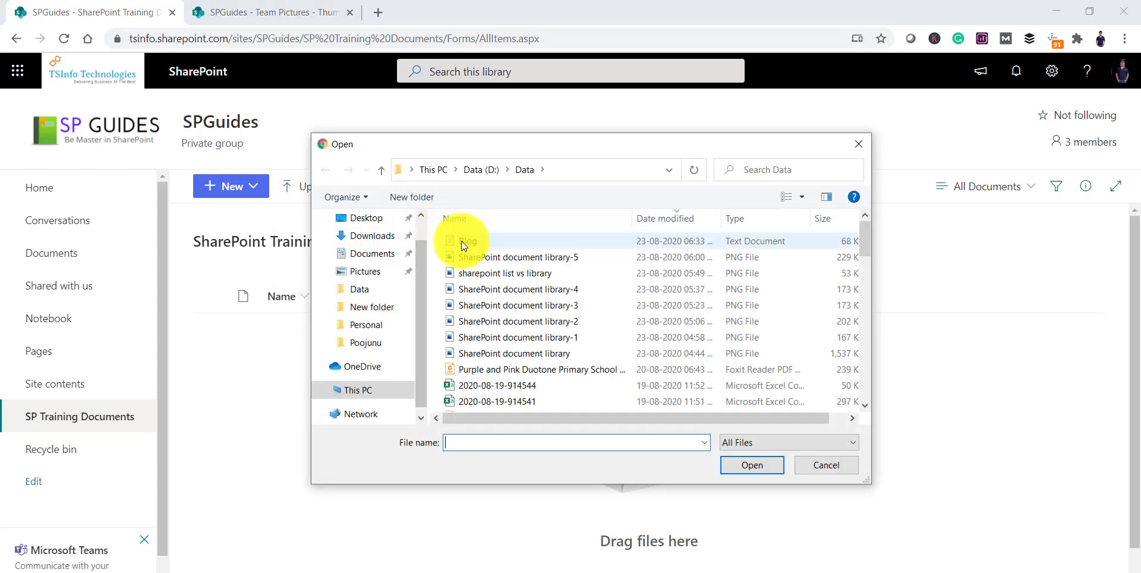
{"action": "left_click", "coordinate": [518, 257]}
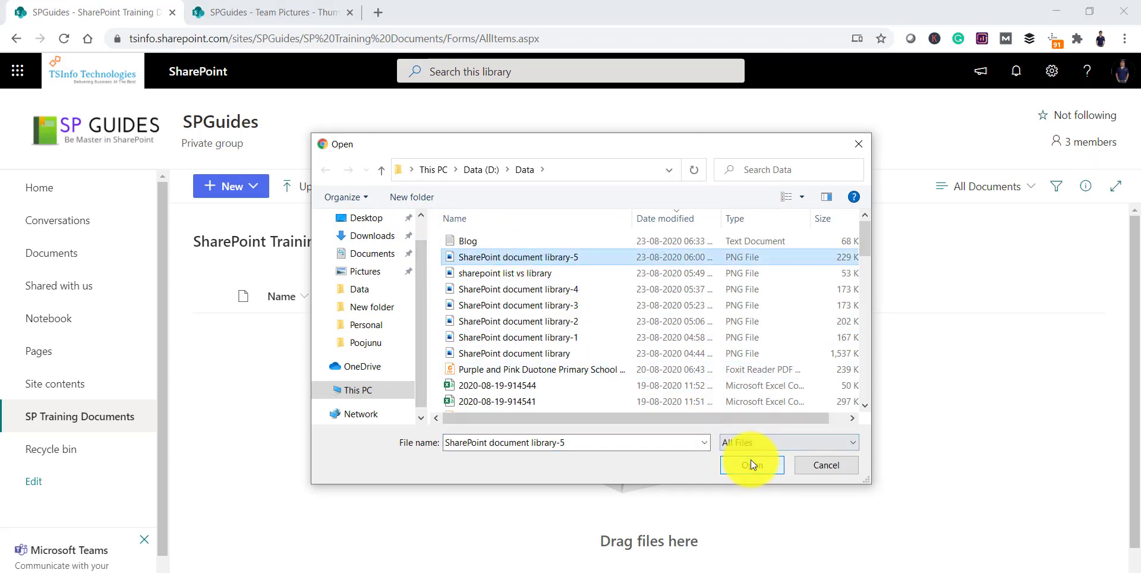
{"action": "left_click", "coordinate": [752, 463]}
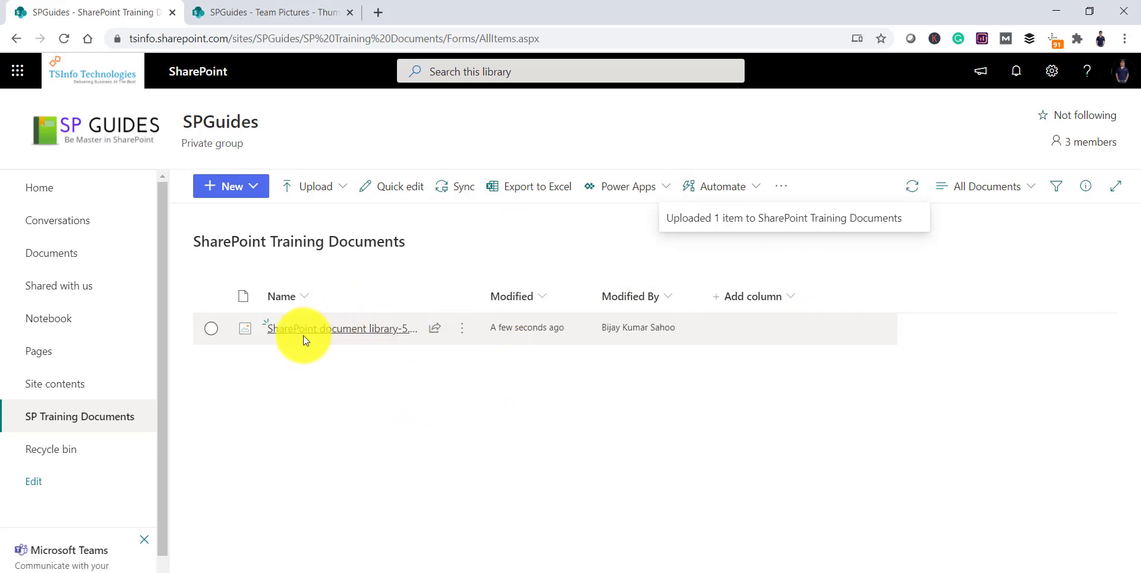
{"action": "mouse_move", "coordinate": [459, 343]}
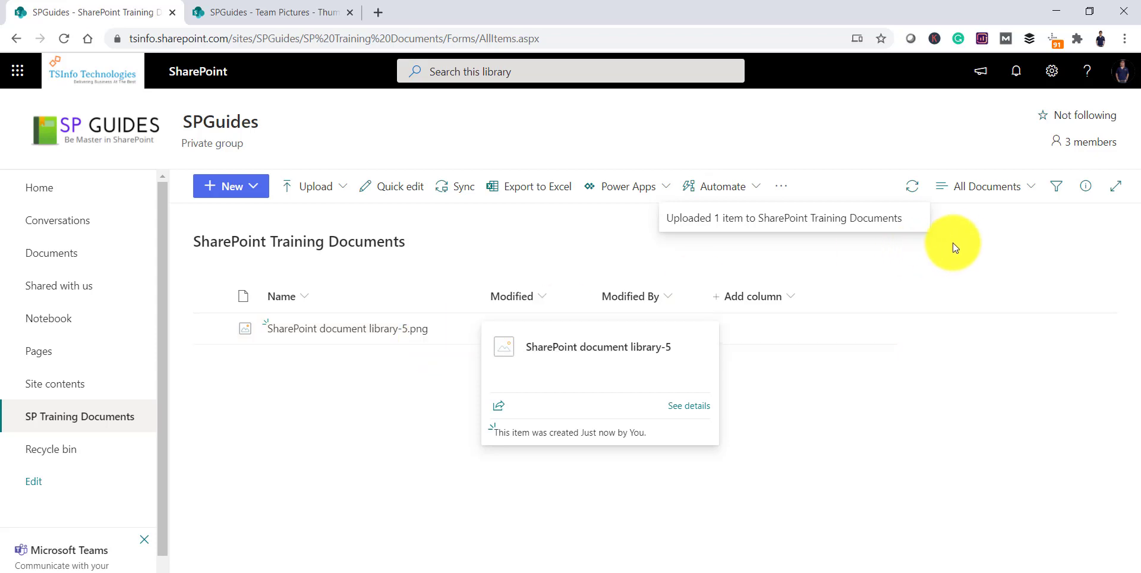
Step: Create a new Word document in the library containing the text "This is a sp training document."
{"action": "left_click", "coordinate": [251, 188]}
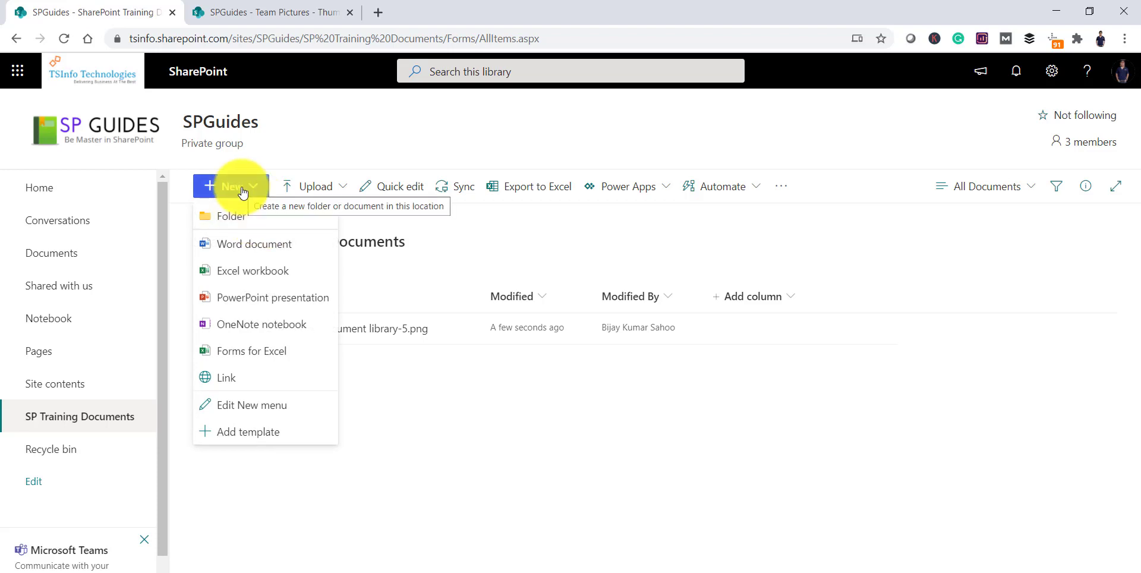
{"action": "left_click", "coordinate": [275, 253]}
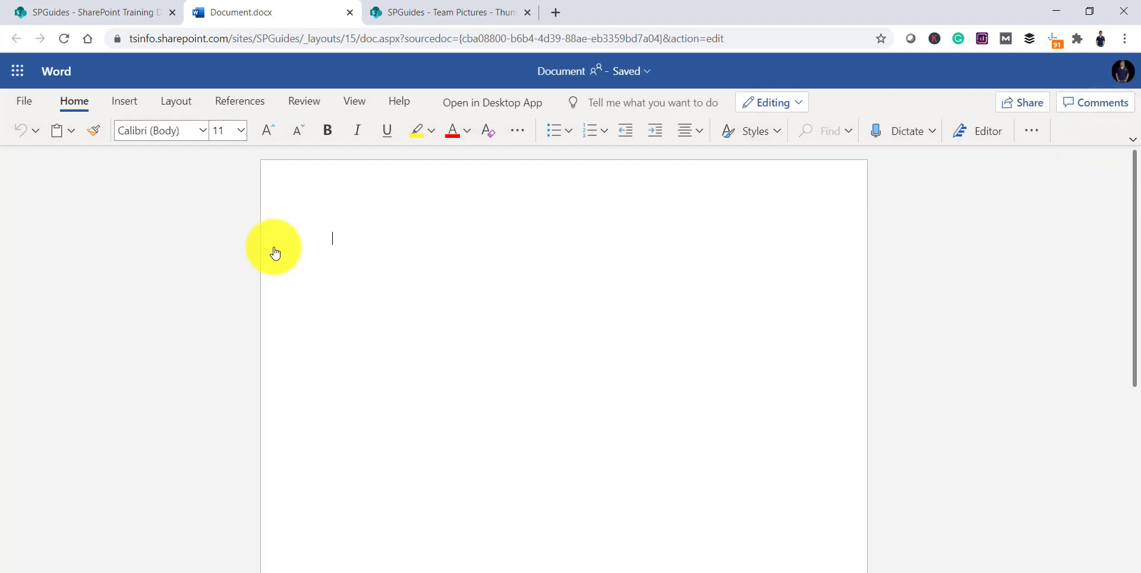
{"action": "type", "text": "This is a"}
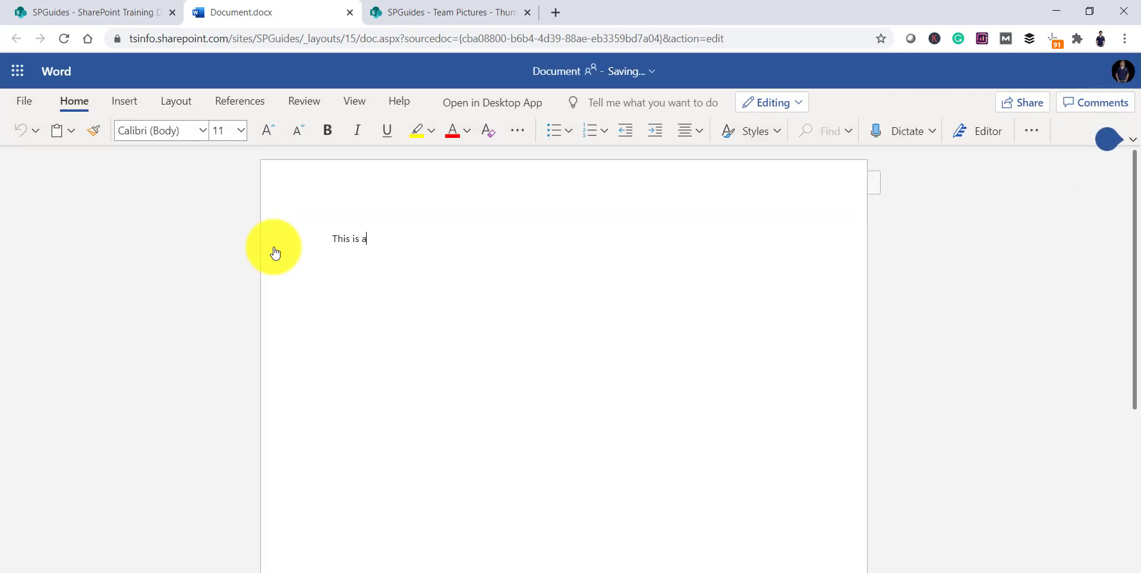
{"action": "type", "text": " sp training document."}
Step: Rename the new Word document as "SP Dev doc"
{"action": "left_click", "coordinate": [564, 75]}
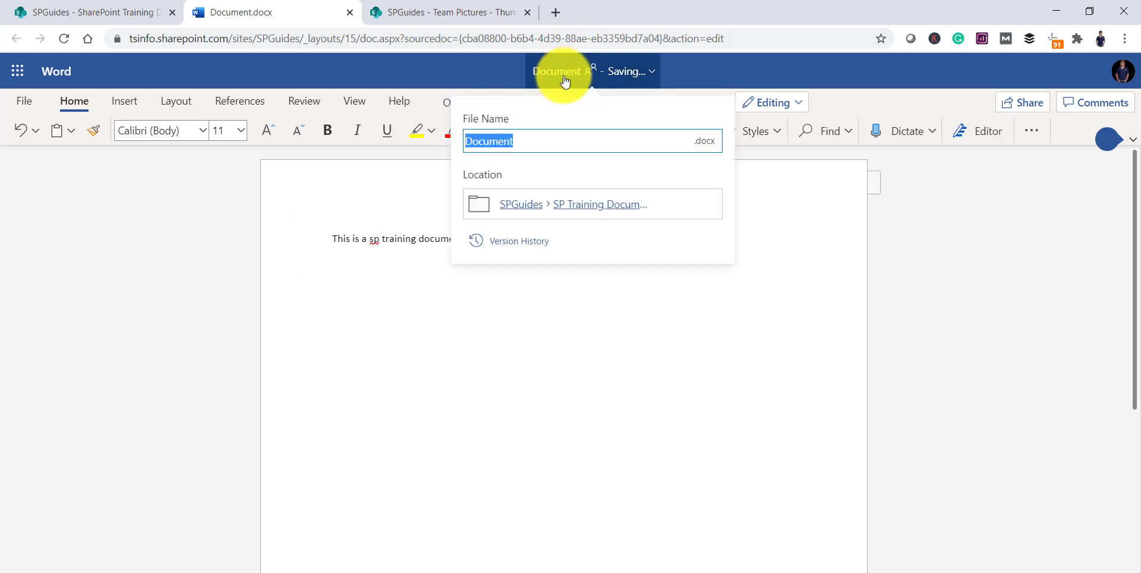
{"action": "left_click", "coordinate": [534, 141]}
{"action": "left_click_drag", "start_coordinate": [535, 141], "coordinate": [470, 140]}
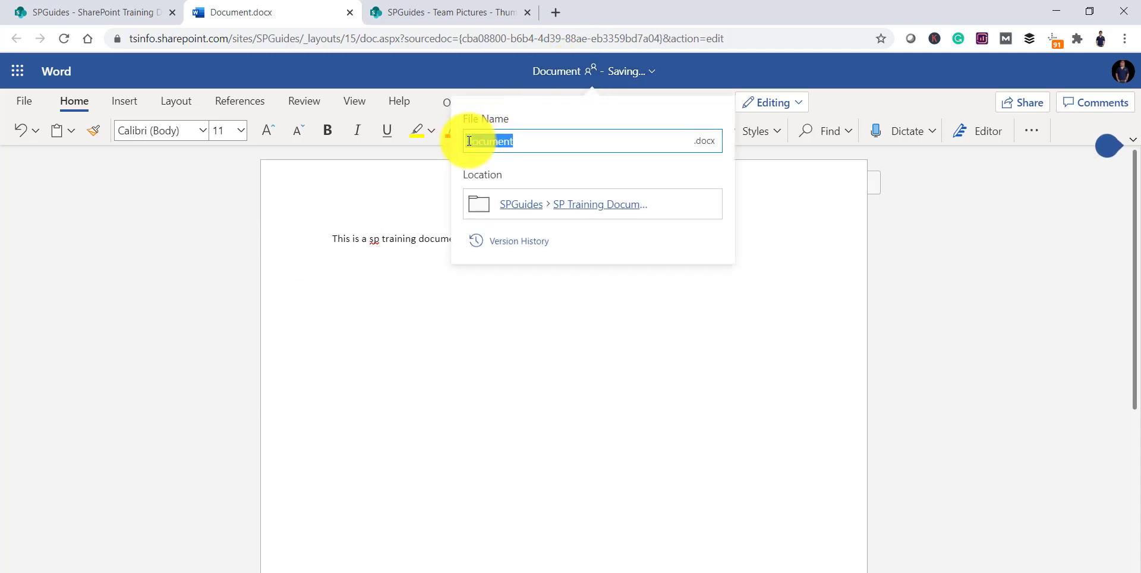
{"action": "key", "text": "BackSpace"}
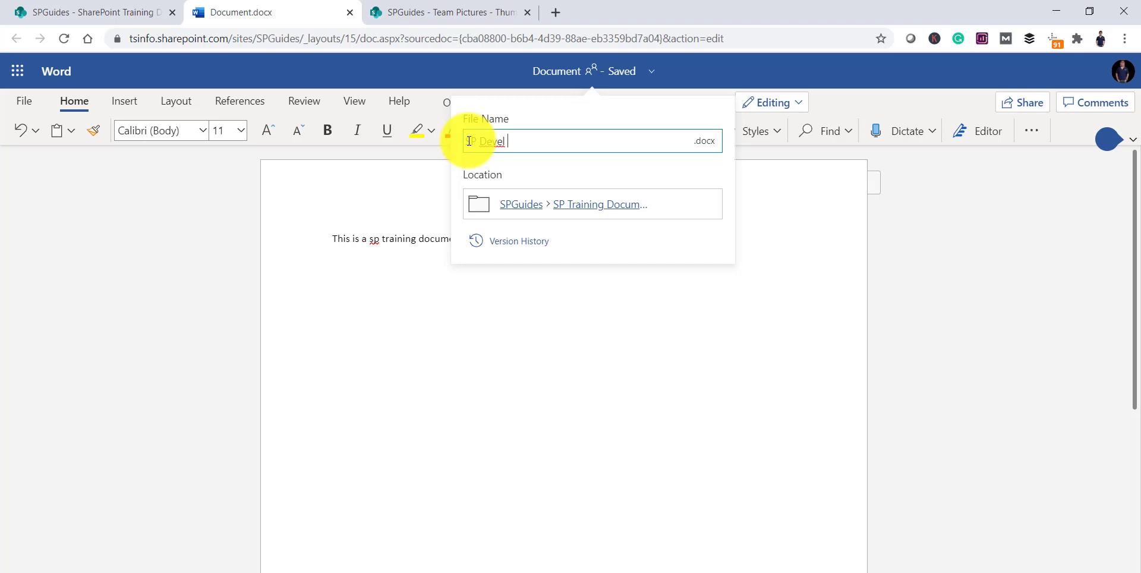
{"action": "type", "text": "SP Devel"}
{"action": "key", "text": "BackSpace"}
{"action": "type", "text": "doc"}
{"action": "left_click", "coordinate": [770, 291]}
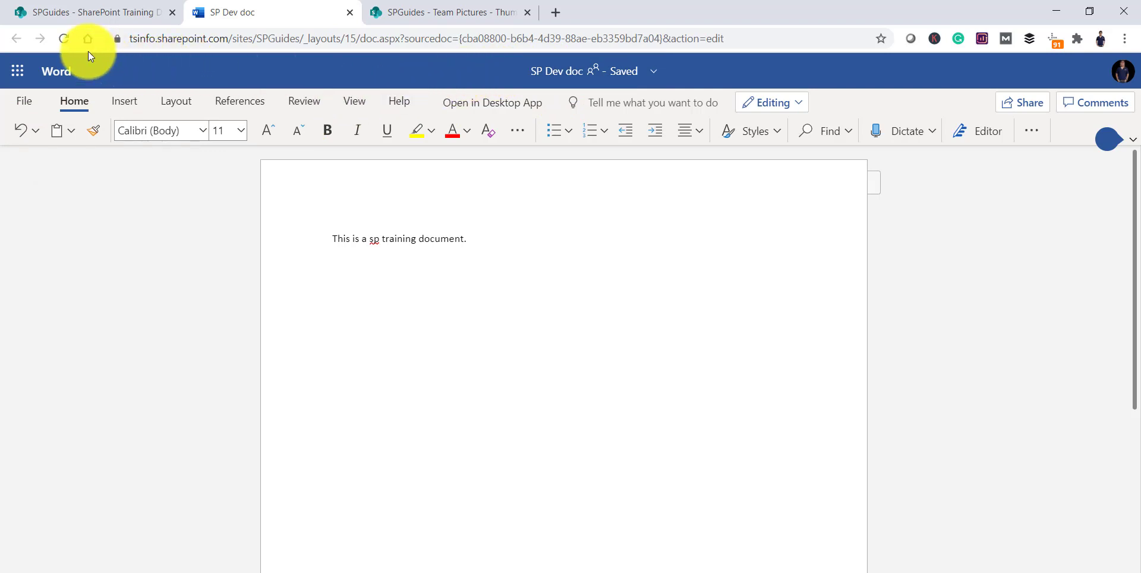
Step: Check the new document's entry in the library's browser tab and return to the SP Dev doc tab
{"action": "left_click", "coordinate": [459, 15]}
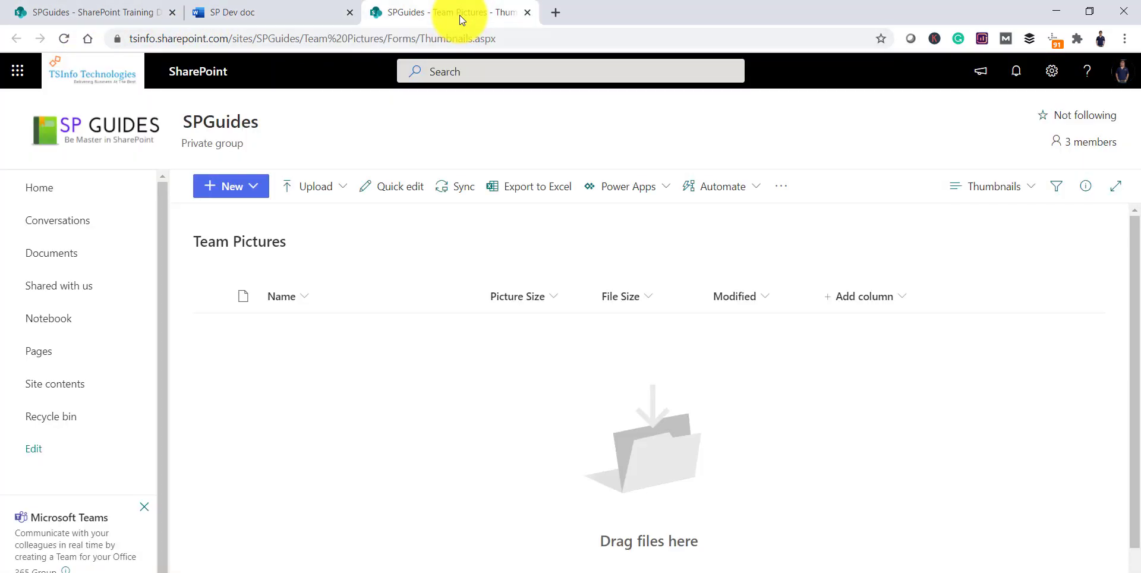
{"action": "left_click", "coordinate": [127, 13]}
{"action": "mouse_move", "coordinate": [316, 336]}
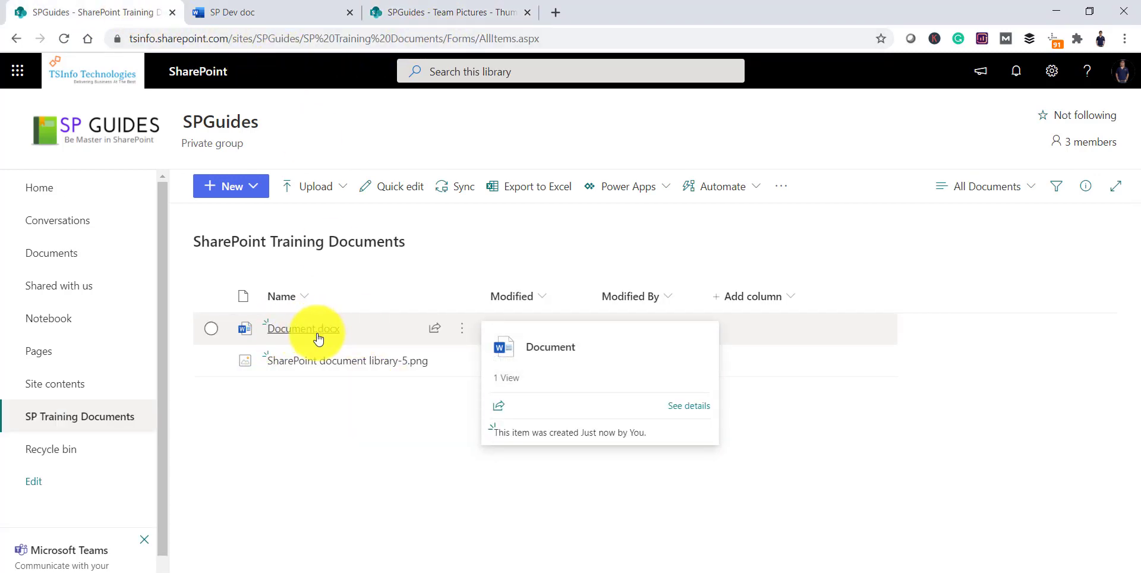
{"action": "key", "text": "ctrl+Tab"}
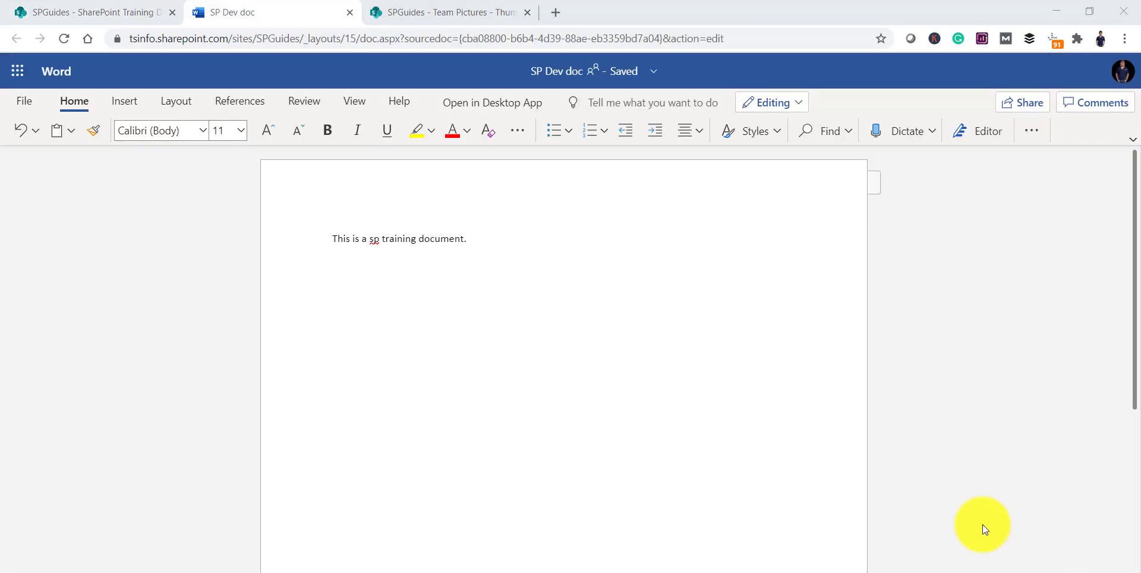
{"action": "left_click", "coordinate": [452, 12]}
{"action": "left_click", "coordinate": [279, 12]}
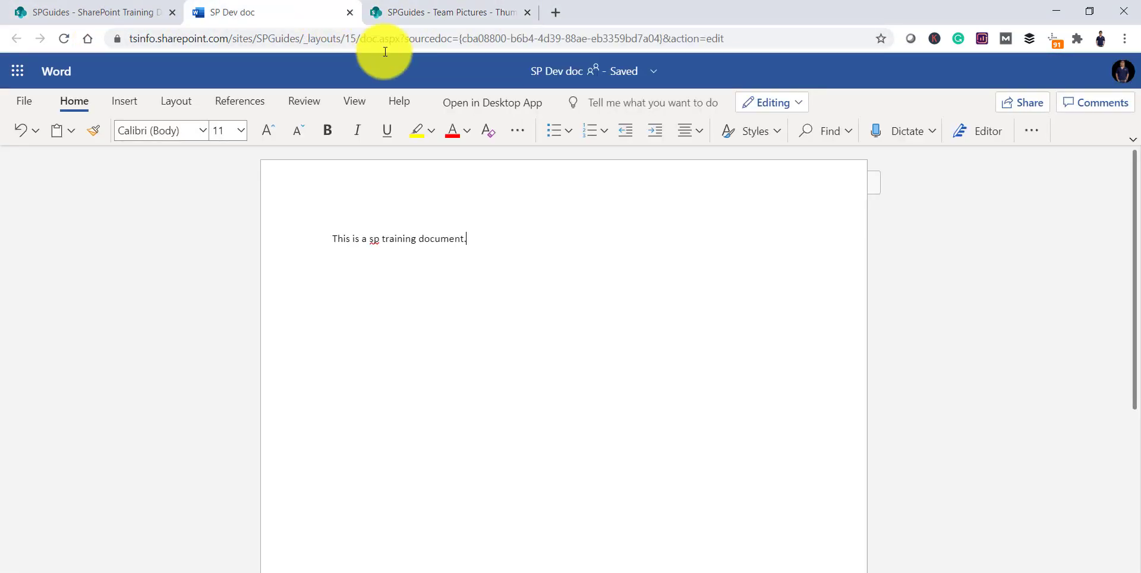
Step: Open the SPGuides site from the document's file location and go to the SharePoint Training Documents library
{"action": "left_click", "coordinate": [651, 71]}
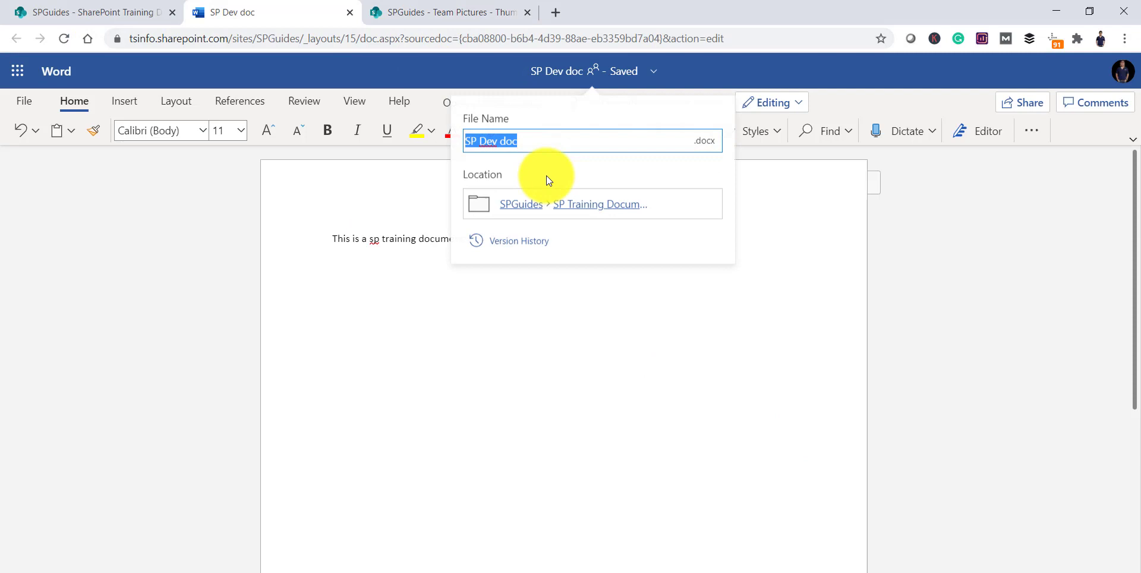
{"action": "left_click", "coordinate": [520, 205]}
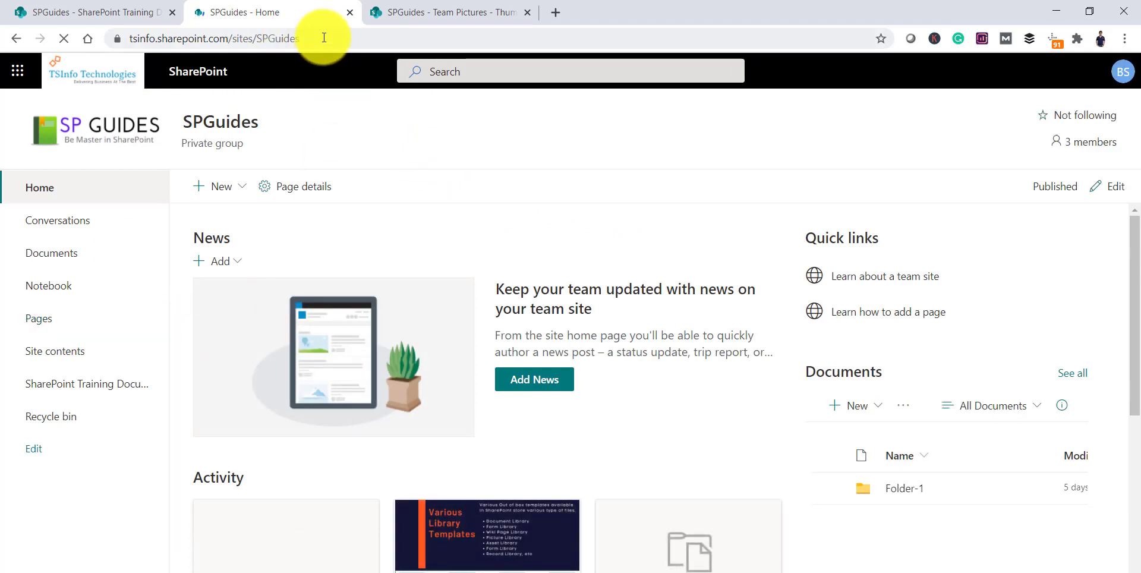
{"action": "left_click", "coordinate": [104, 383]}
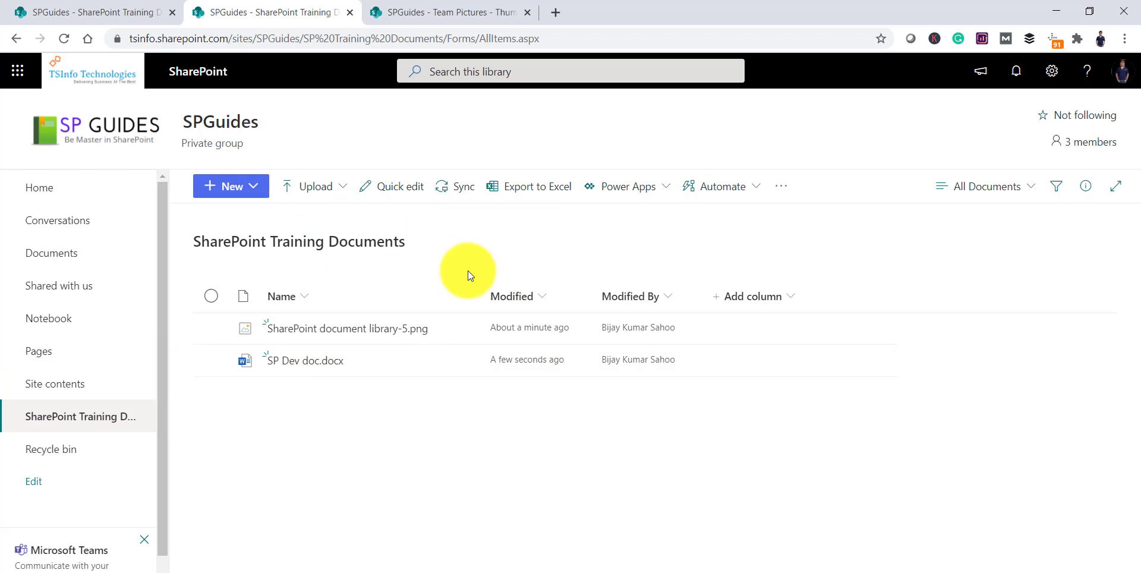
Step: Review the training topics on the PowerPoint slide, return to the library in the browser, and clear the SP Dev doc.docx selection
{"action": "left_click", "coordinate": [211, 360]}
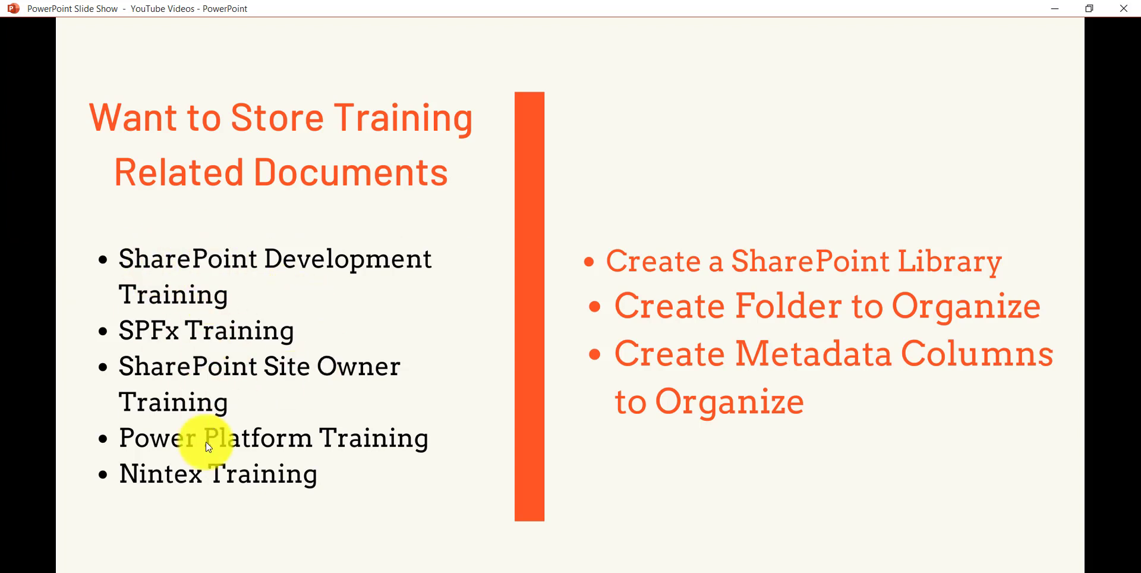
{"action": "mouse_move", "coordinate": [499, 571]}
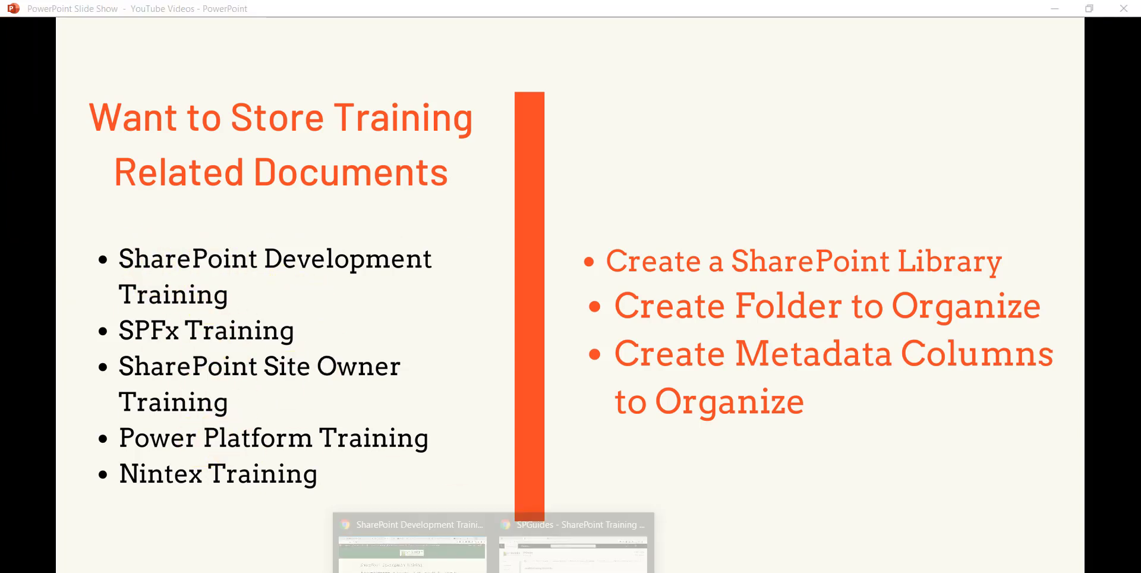
{"action": "left_click", "coordinate": [527, 542]}
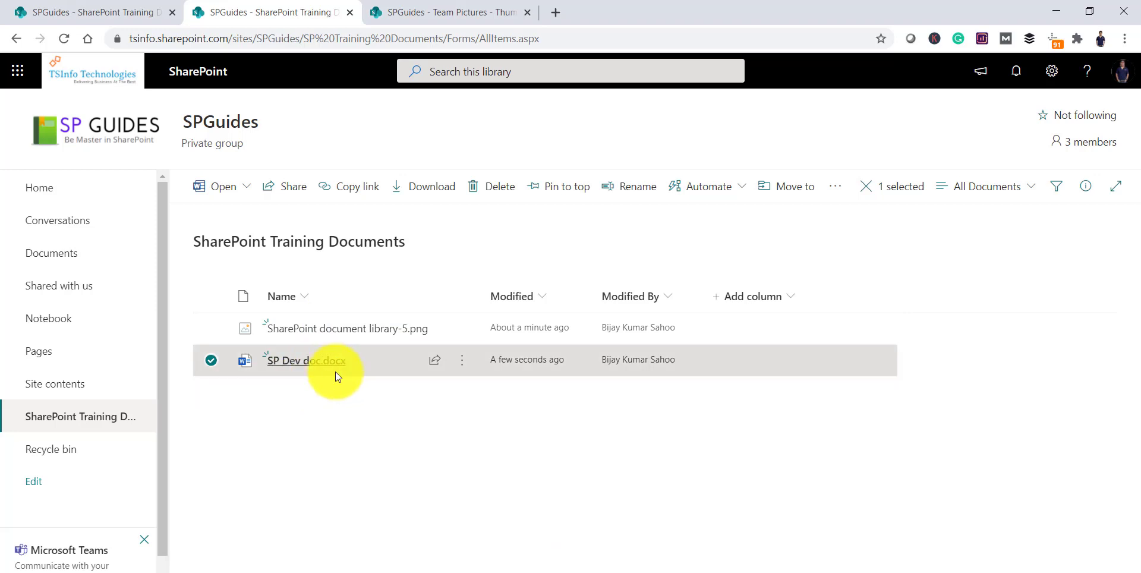
{"action": "mouse_move", "coordinate": [313, 366]}
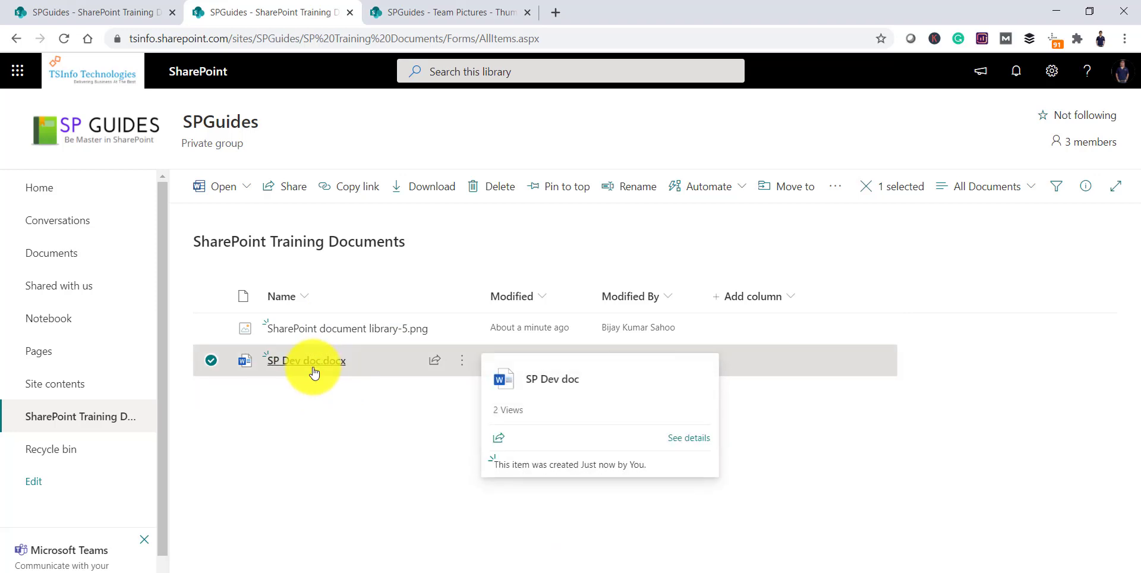
{"action": "left_click", "coordinate": [408, 445]}
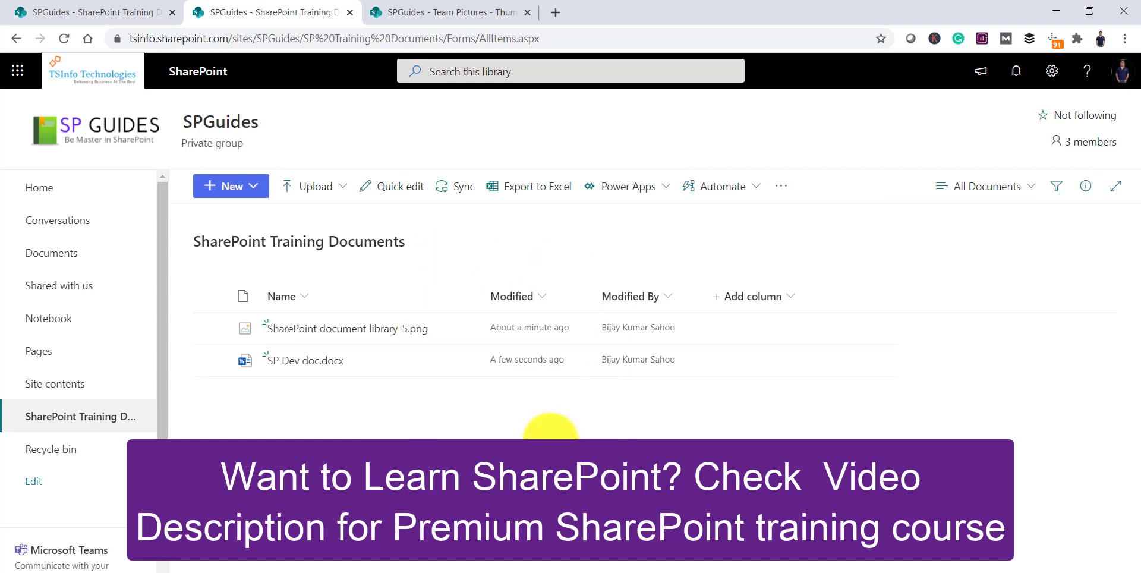
{"action": "left_click", "coordinate": [217, 331]}
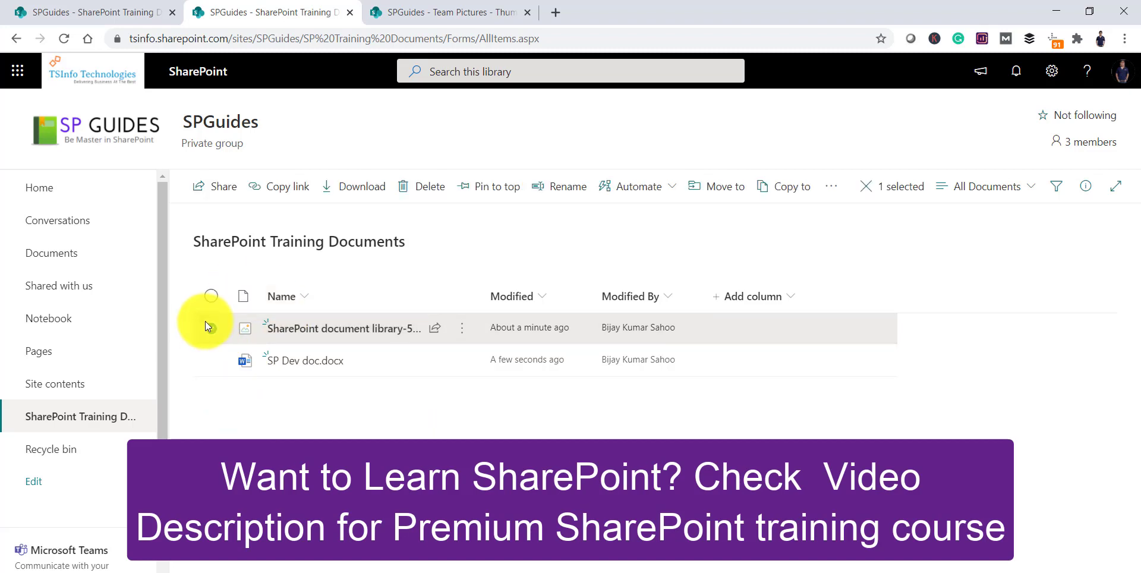
{"action": "left_click", "coordinate": [211, 296]}
{"action": "left_click", "coordinate": [211, 296]}
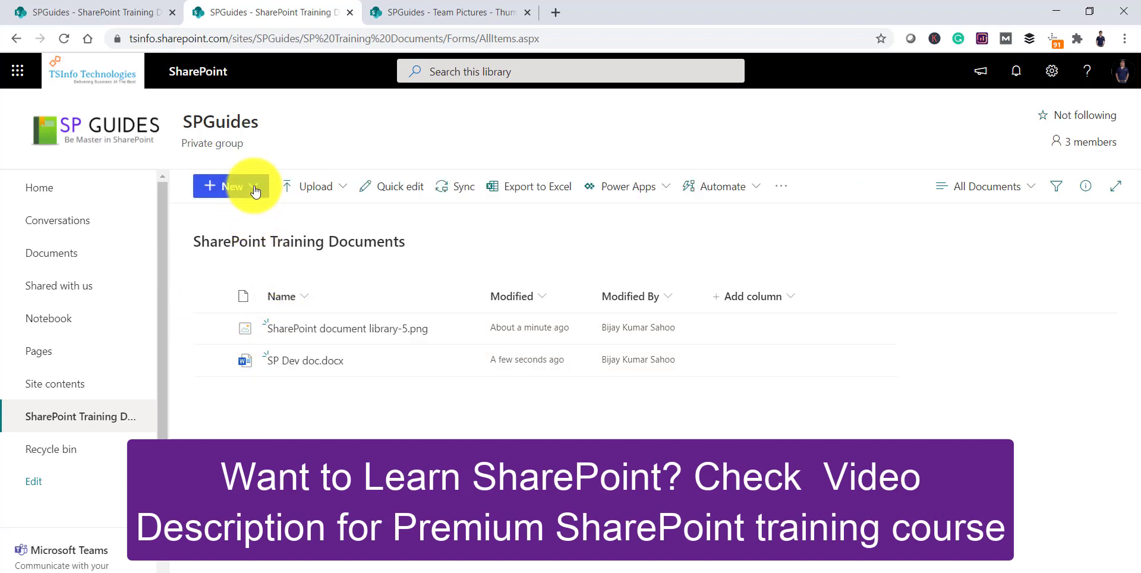
Step: Create a folder named "SharePoint Development documents" in the SharePoint Training Documents library
{"action": "left_click", "coordinate": [252, 187]}
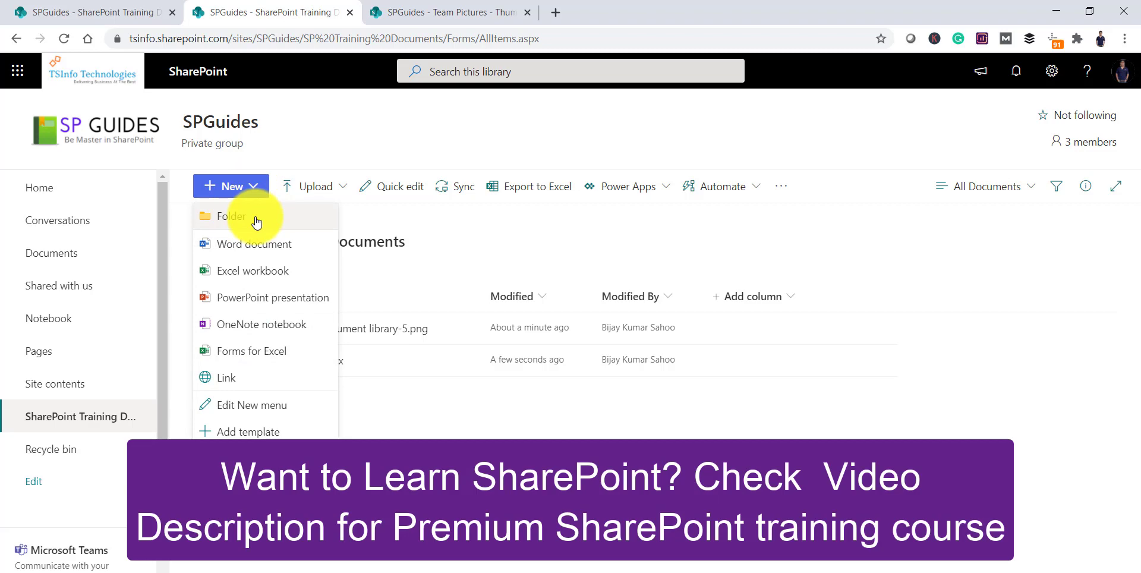
{"action": "left_click", "coordinate": [256, 217]}
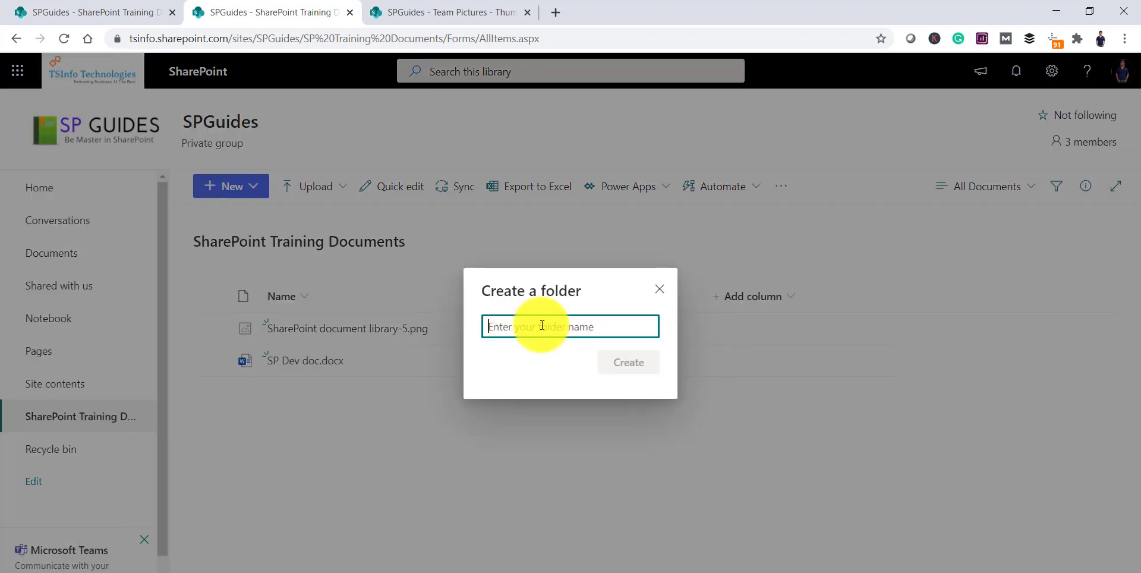
{"action": "type", "text": "Shar"}
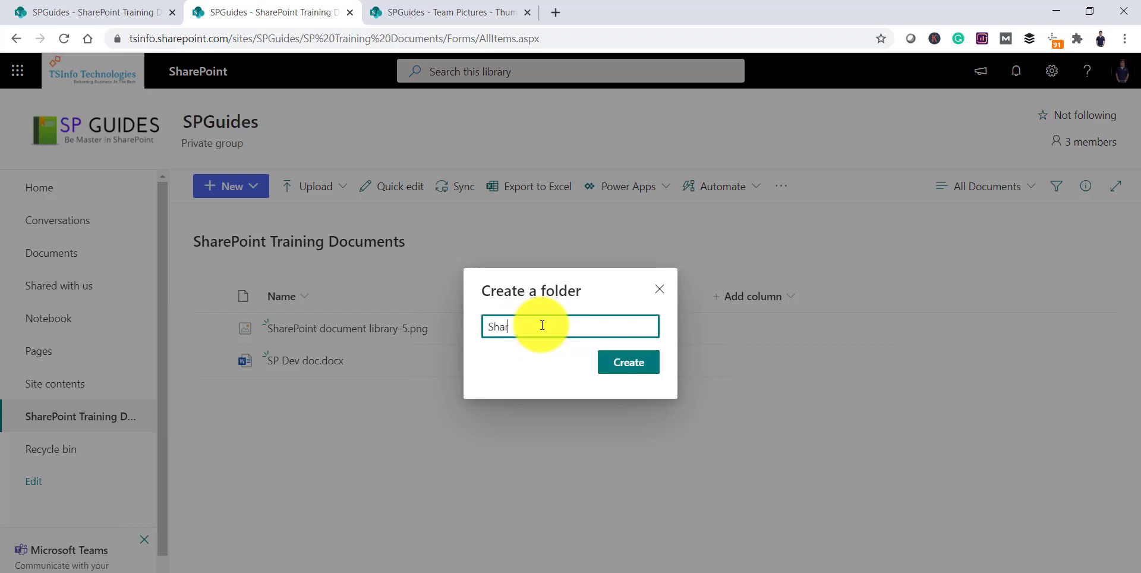
{"action": "type", "text": "ePoint Development document"}
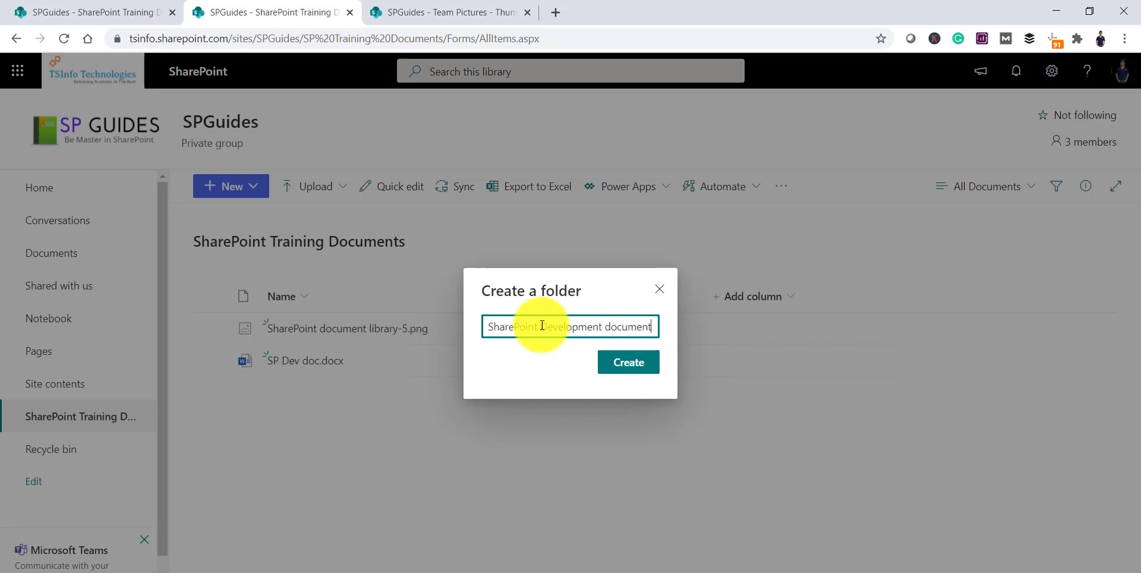
{"action": "type", "text": "s"}
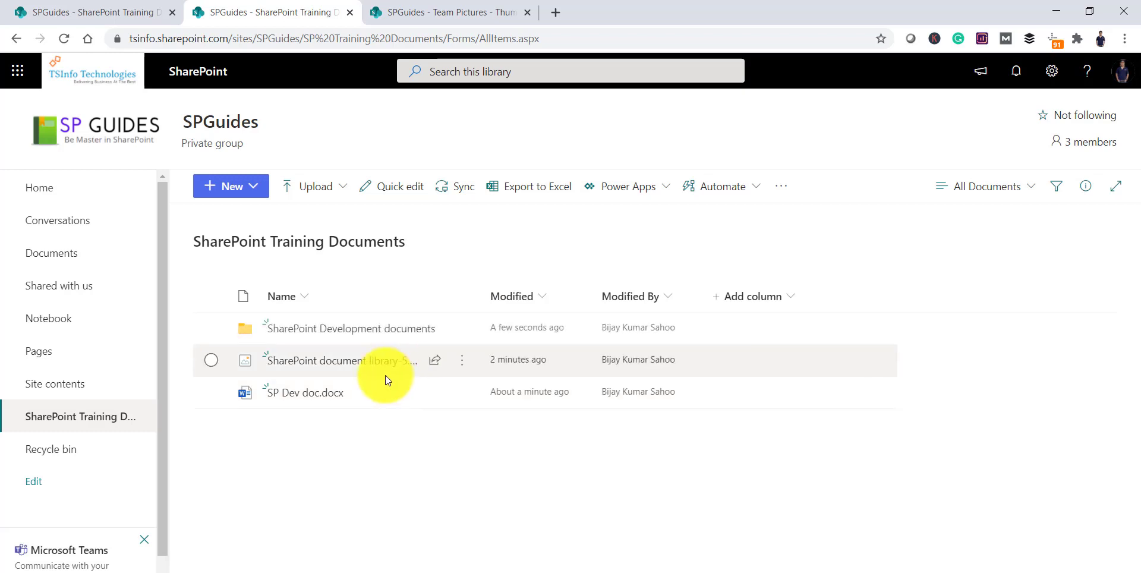
Step: Create a Word document inside the SharePoint Development documents folder and enter the text "Test"
{"action": "left_click", "coordinate": [375, 329]}
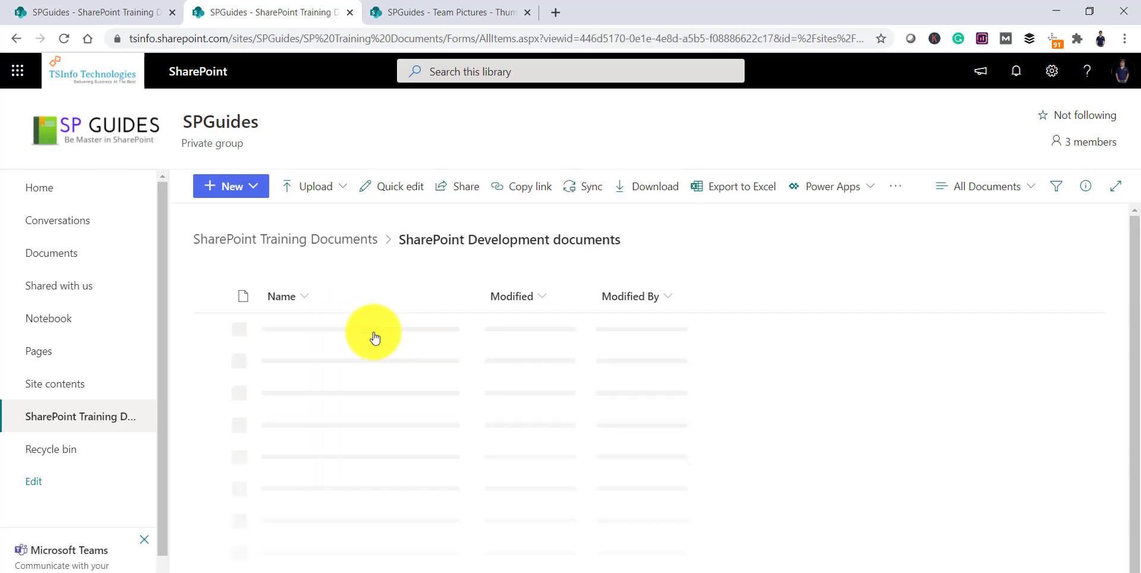
{"action": "left_click", "coordinate": [261, 196]}
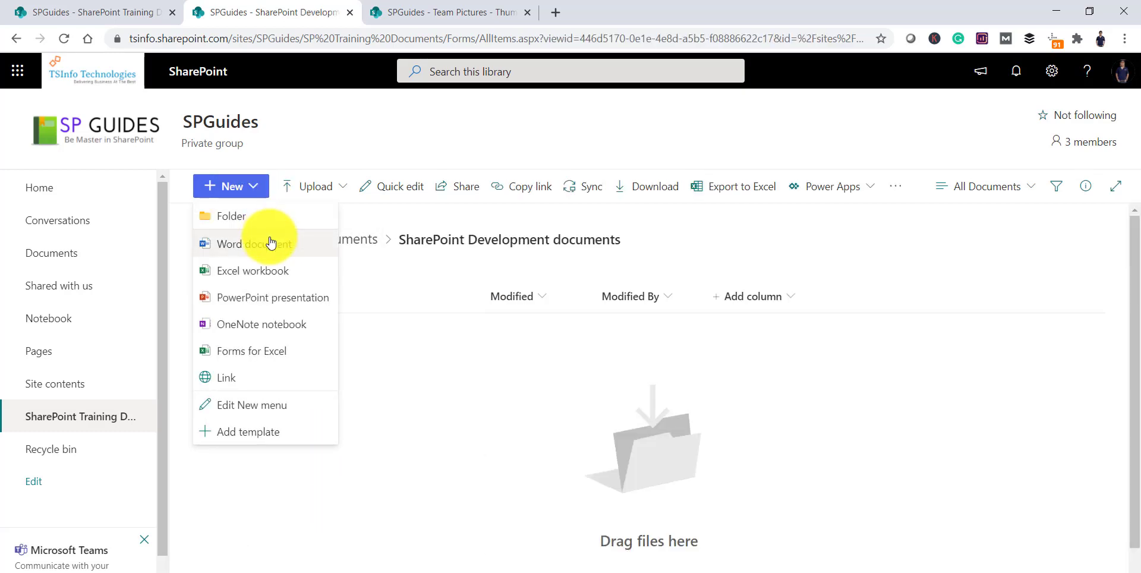
{"action": "left_click", "coordinate": [273, 243]}
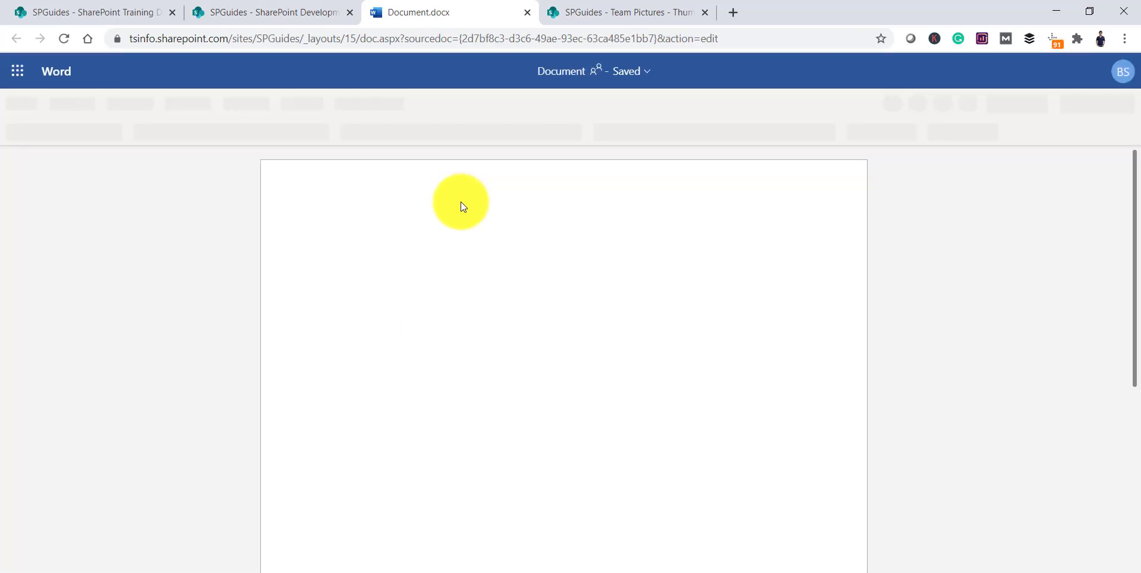
{"action": "type", "text": "Test"}
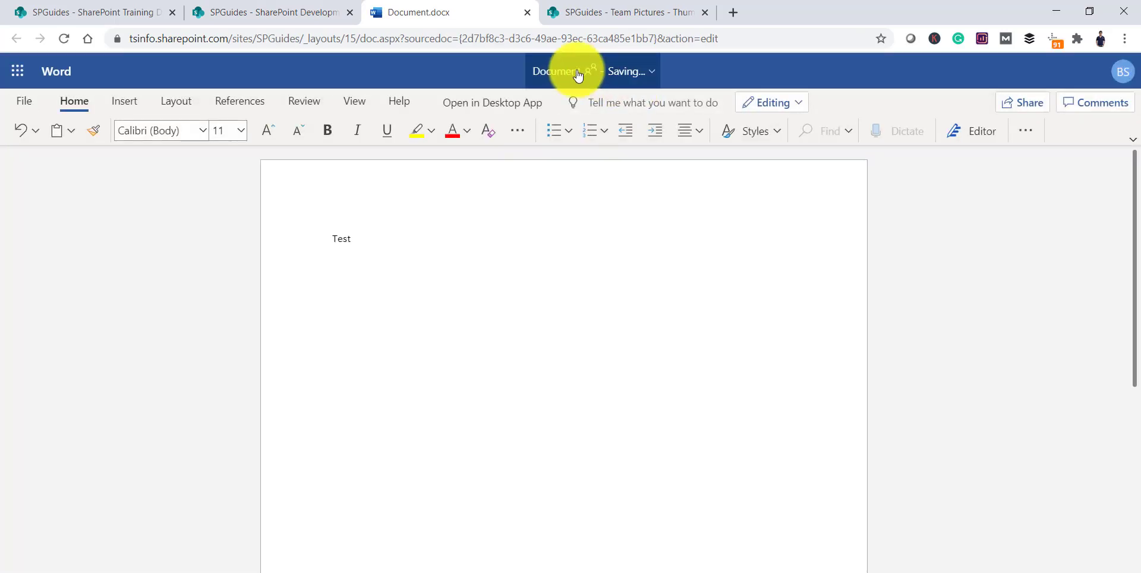
Step: Rename the new Word document as "Chapter-1"
{"action": "left_click", "coordinate": [592, 73]}
{"action": "type", "text": "Chap"}
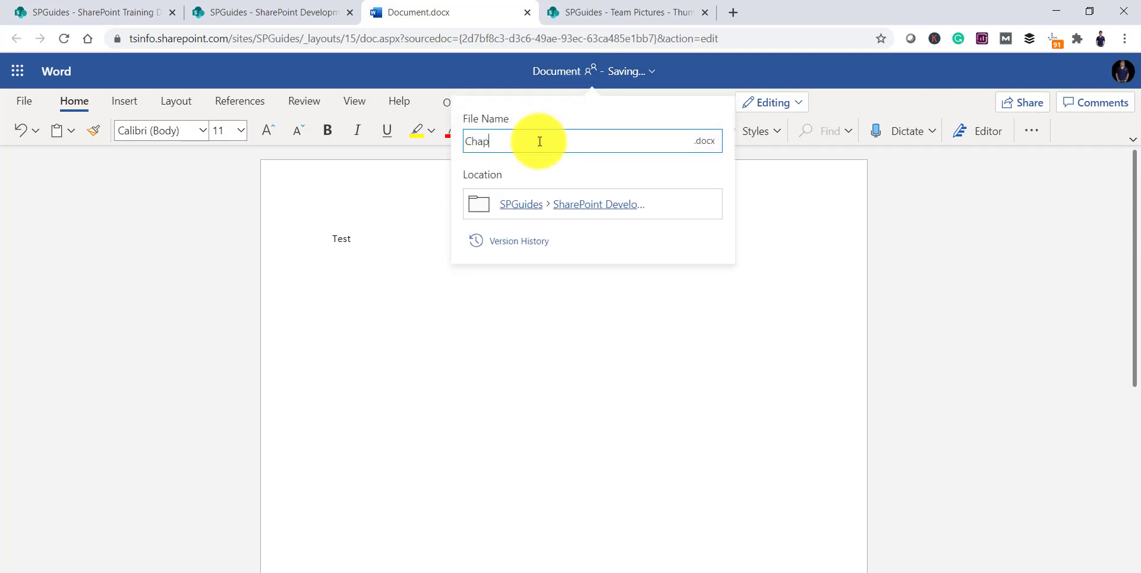
{"action": "type", "text": "te"}
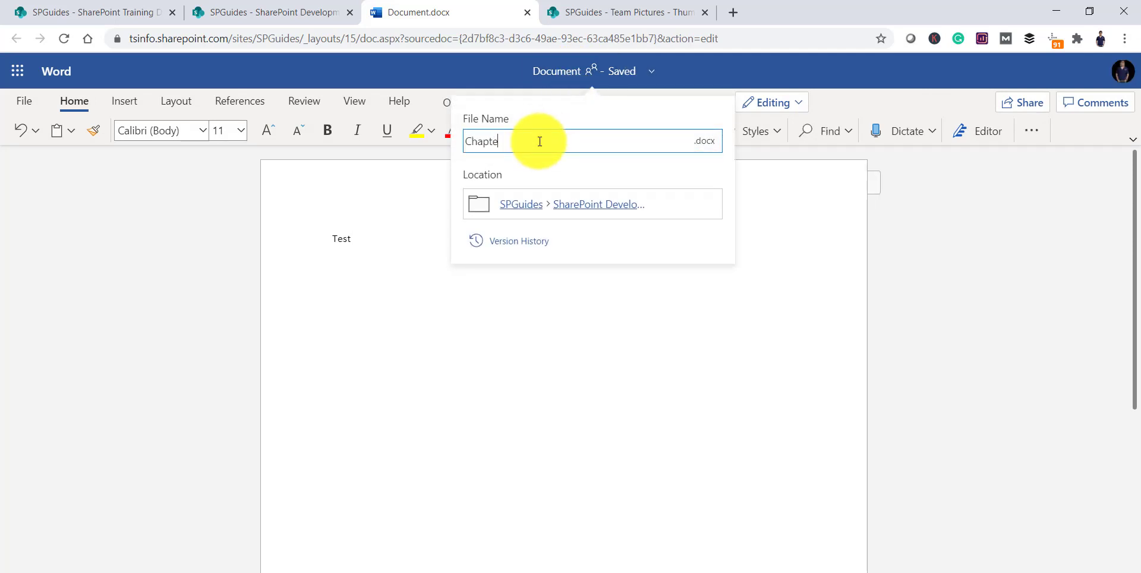
{"action": "type", "text": "r-1"}
Step: Check the SharePoint Development documents folder for the Chapter-1 document and return to the library's root
{"action": "left_click", "coordinate": [599, 205]}
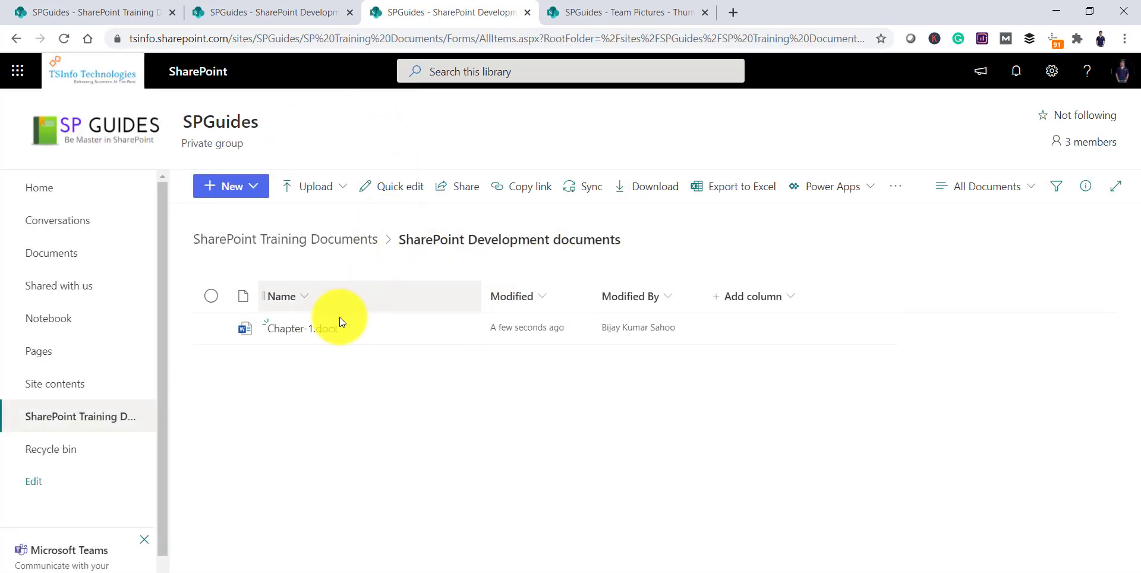
{"action": "left_click", "coordinate": [326, 238]}
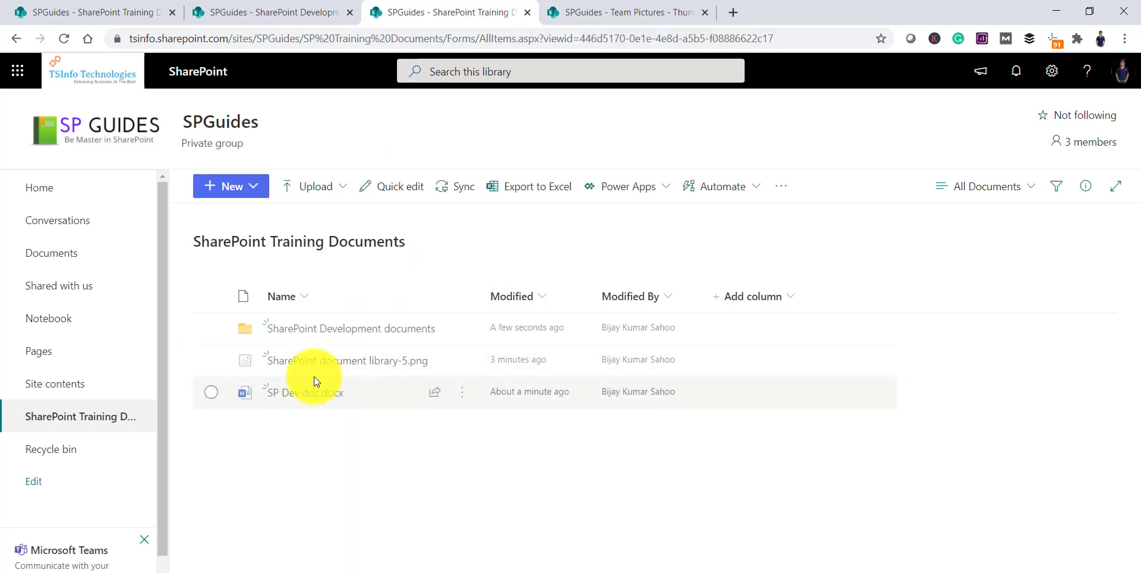
{"action": "left_click", "coordinate": [326, 328]}
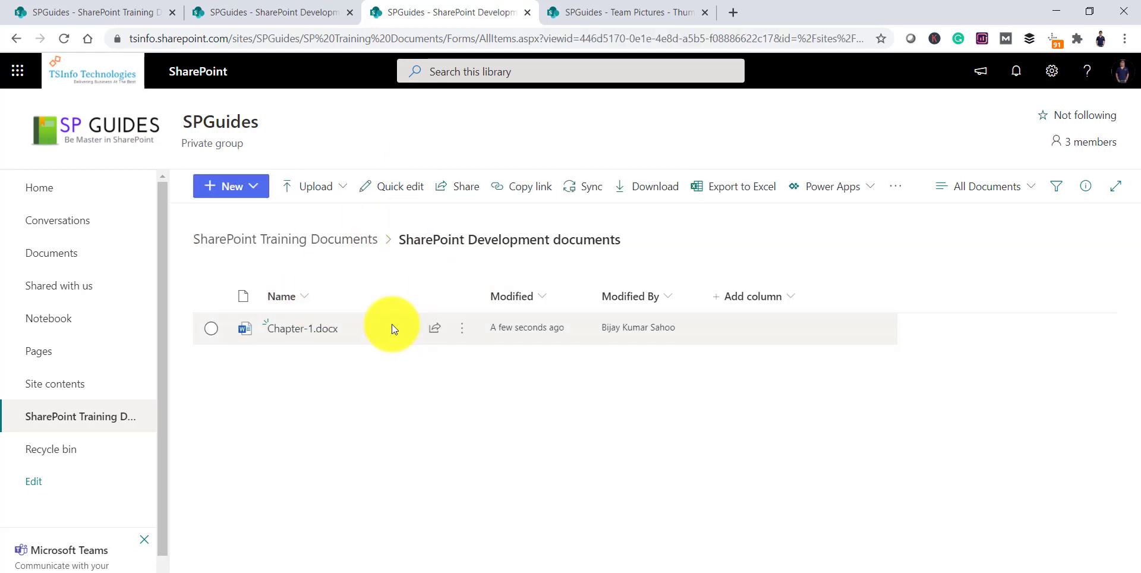
{"action": "left_click", "coordinate": [331, 239]}
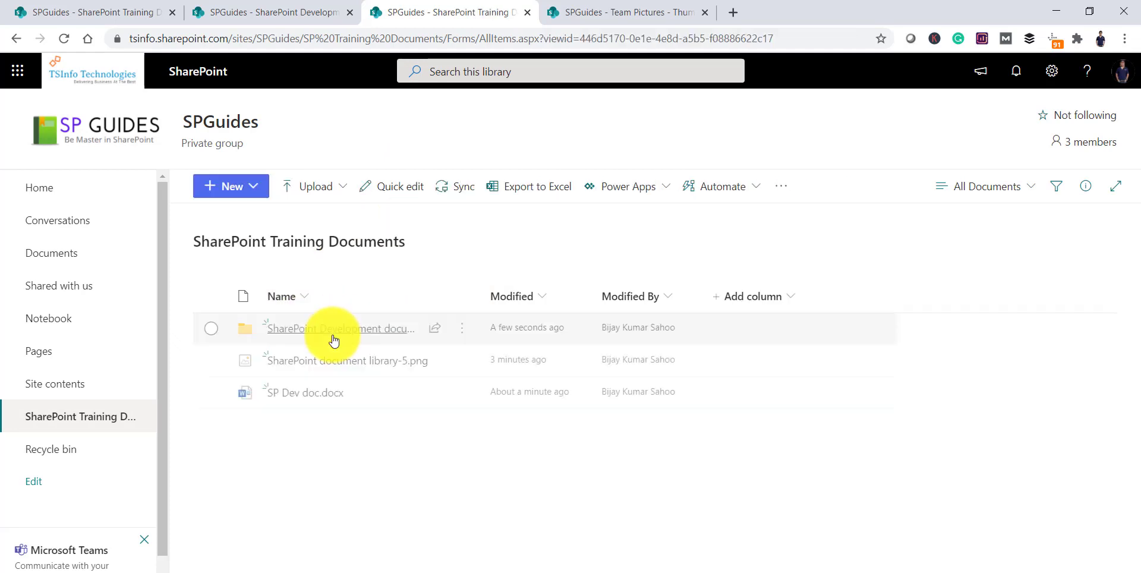
Step: Create a folder named "SPFx" in the SharePoint Training Documents library
{"action": "left_click", "coordinate": [242, 194]}
{"action": "left_click", "coordinate": [239, 226]}
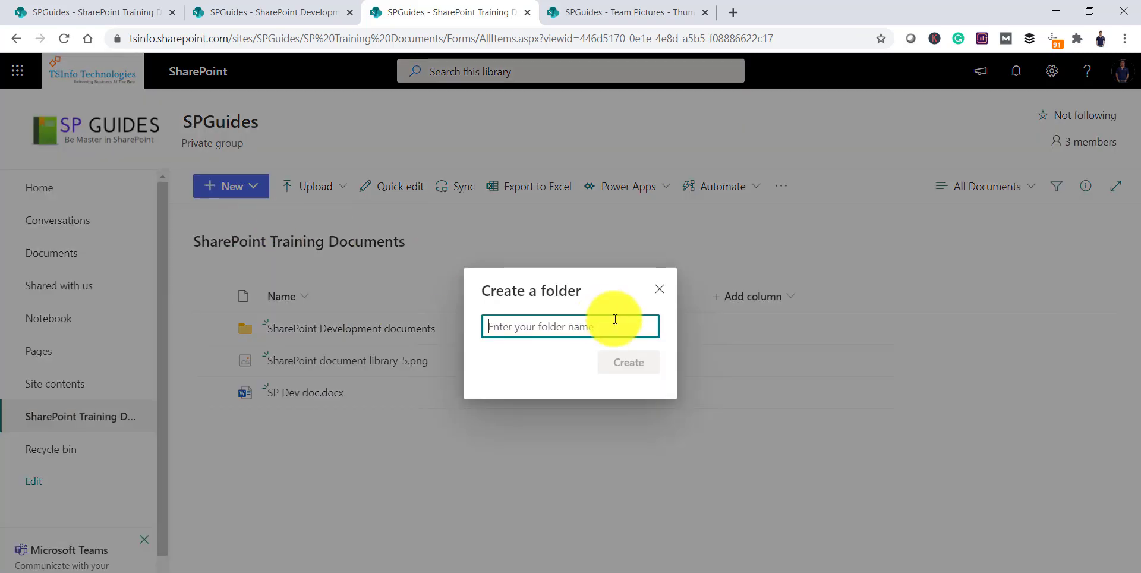
{"action": "type", "text": "SPFx"}
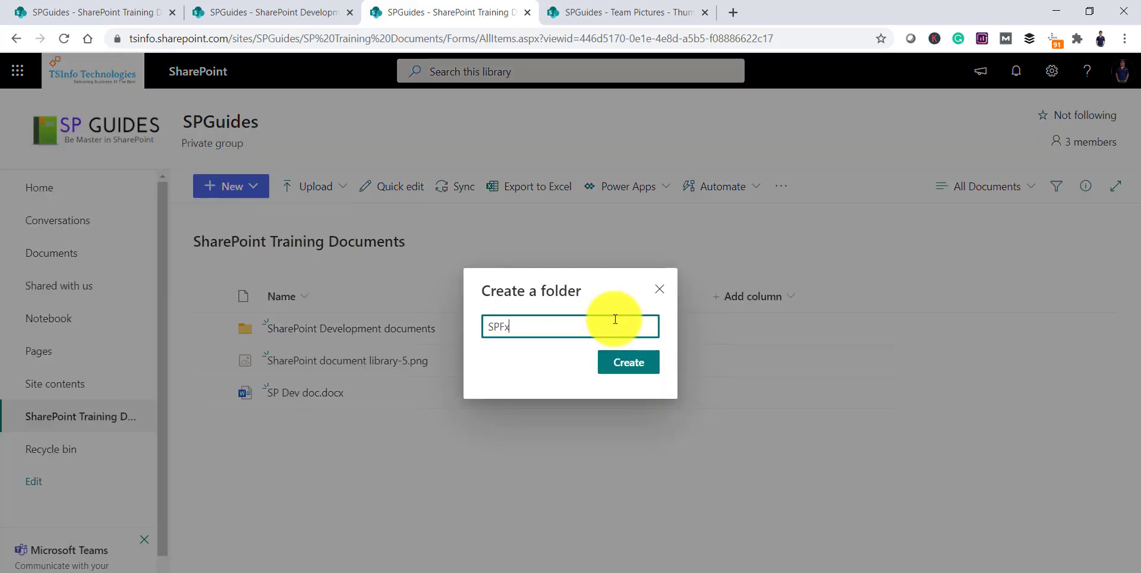
{"action": "left_click", "coordinate": [630, 364]}
Step: Create a folder named "Nintex" in the SharePoint Training Documents library
{"action": "left_click", "coordinate": [244, 191]}
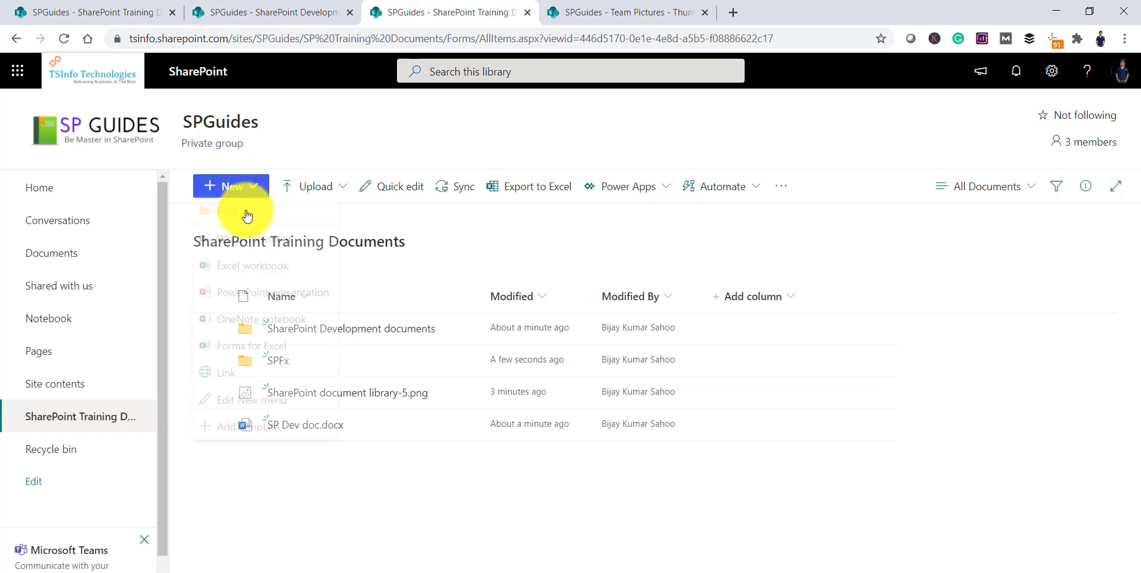
{"action": "left_click", "coordinate": [231, 216]}
{"action": "type", "text": "Ni"}
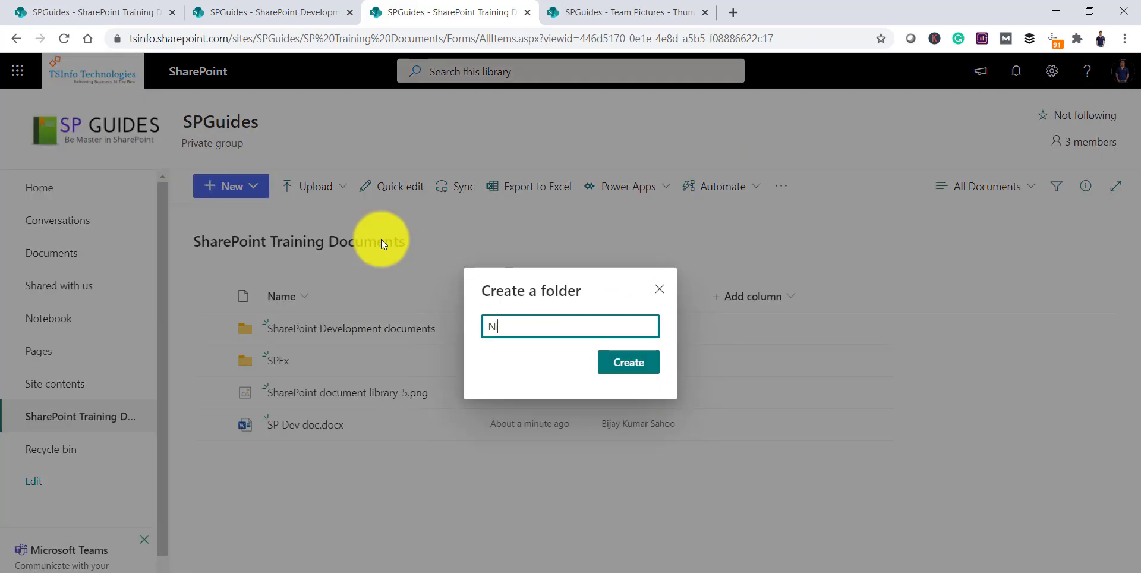
{"action": "type", "text": "ntex"}
{"action": "left_click", "coordinate": [606, 363]}
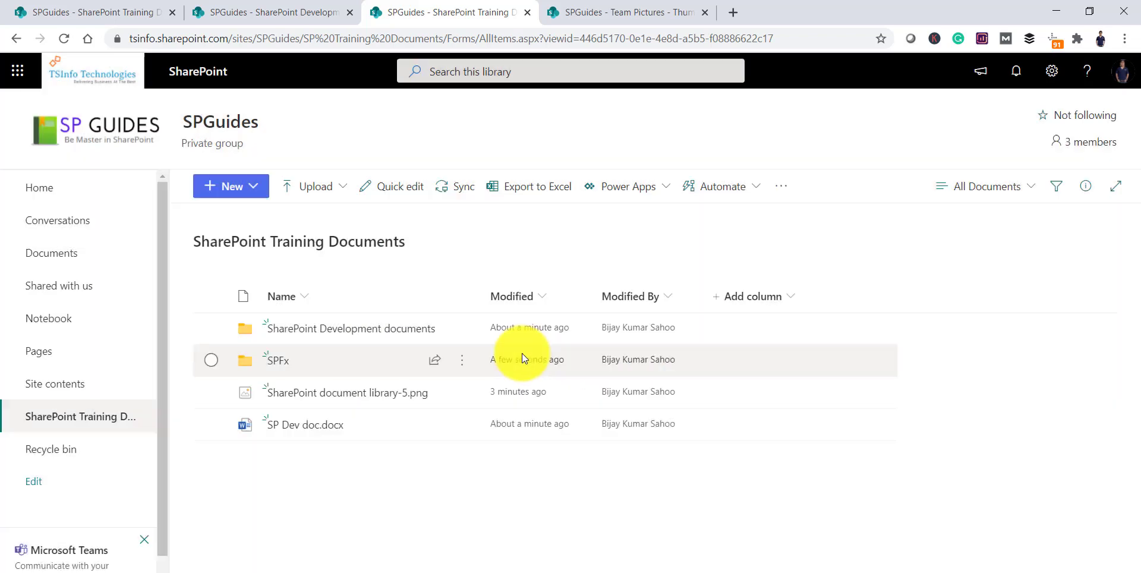
Step: Create a folder named "Site Owners" in the SharePoint Training Documents library
{"action": "left_click", "coordinate": [253, 185]}
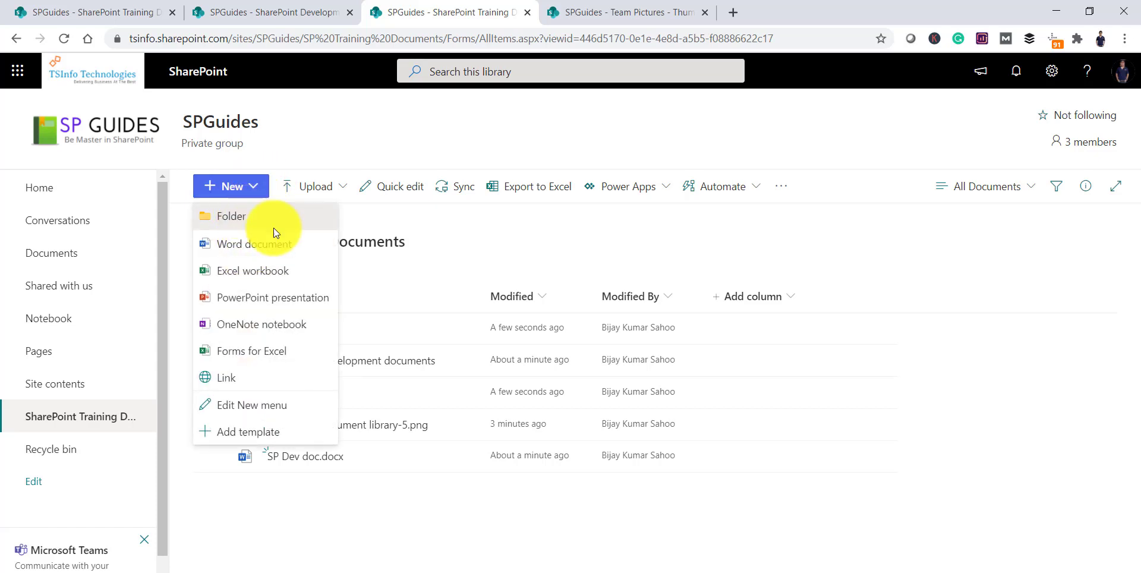
{"action": "left_click", "coordinate": [262, 218]}
{"action": "type", "text": "Site Own"}
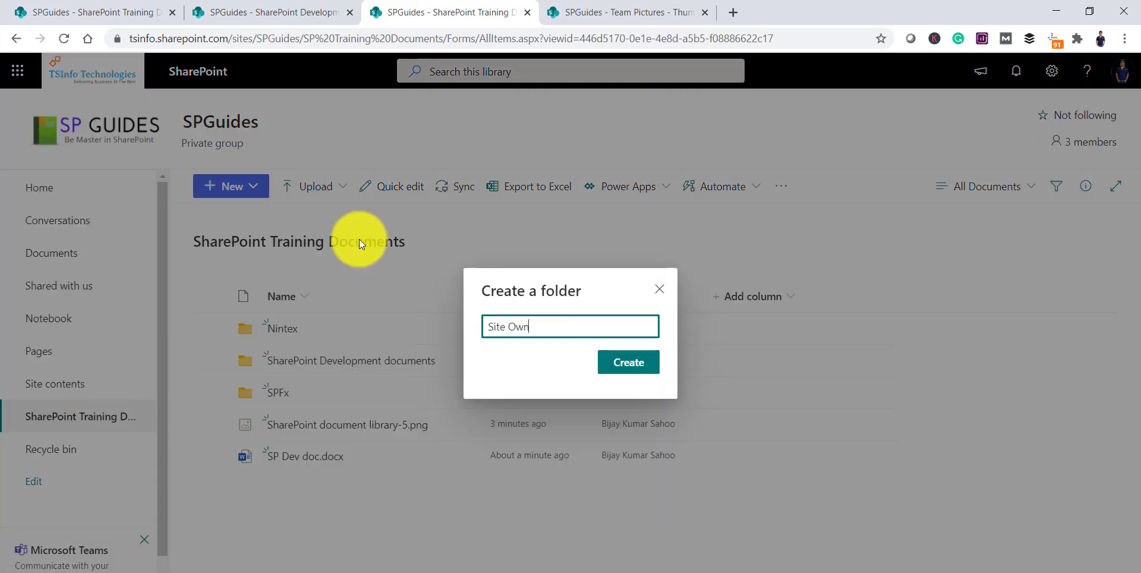
{"action": "type", "text": "ers"}
{"action": "left_click", "coordinate": [630, 363]}
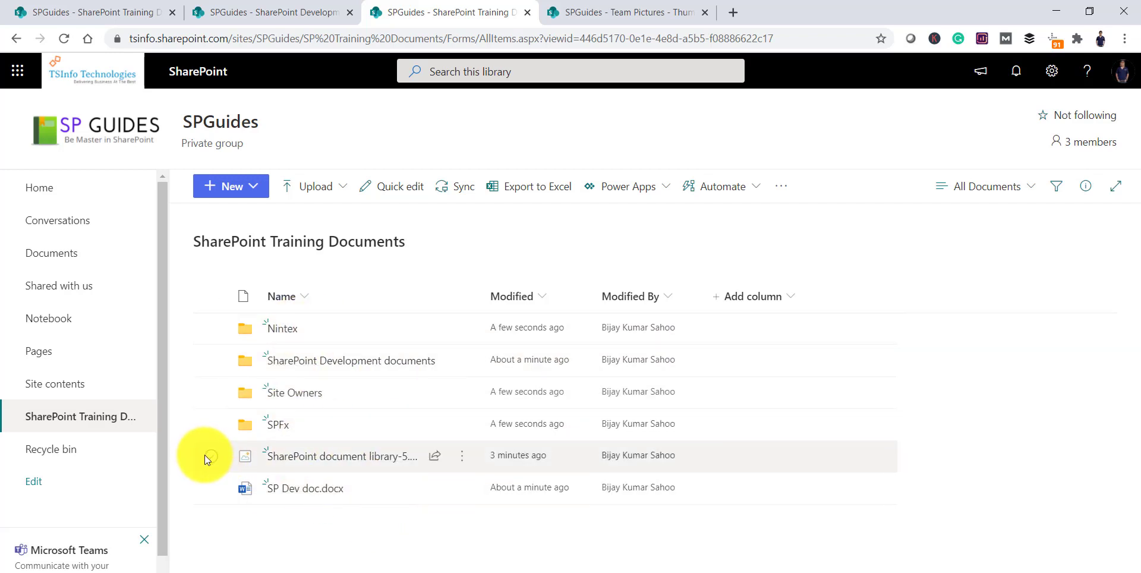
Step: Delete all folders and files from the SharePoint Training Documents library, sending them to the site recycle bin
{"action": "left_click", "coordinate": [207, 456]}
{"action": "left_click", "coordinate": [205, 483]}
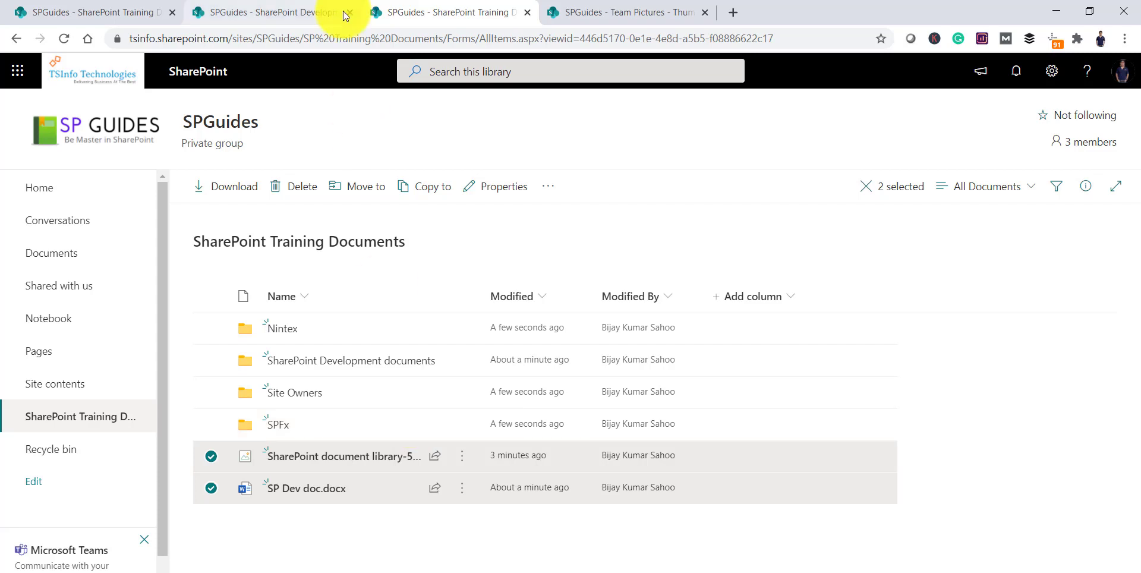
{"action": "left_click", "coordinate": [211, 296]}
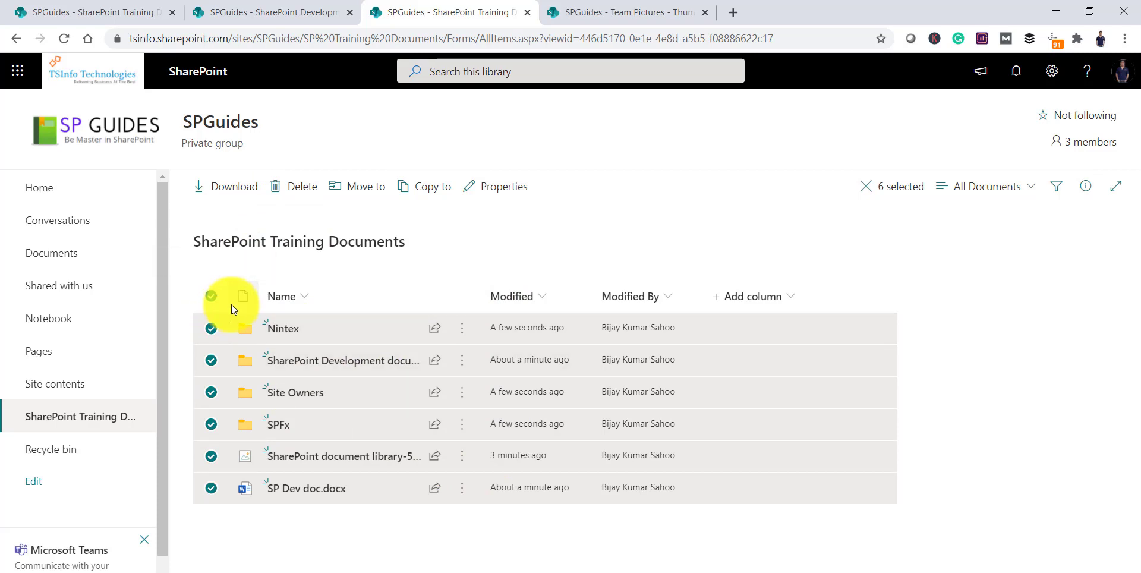
{"action": "left_click", "coordinate": [301, 196]}
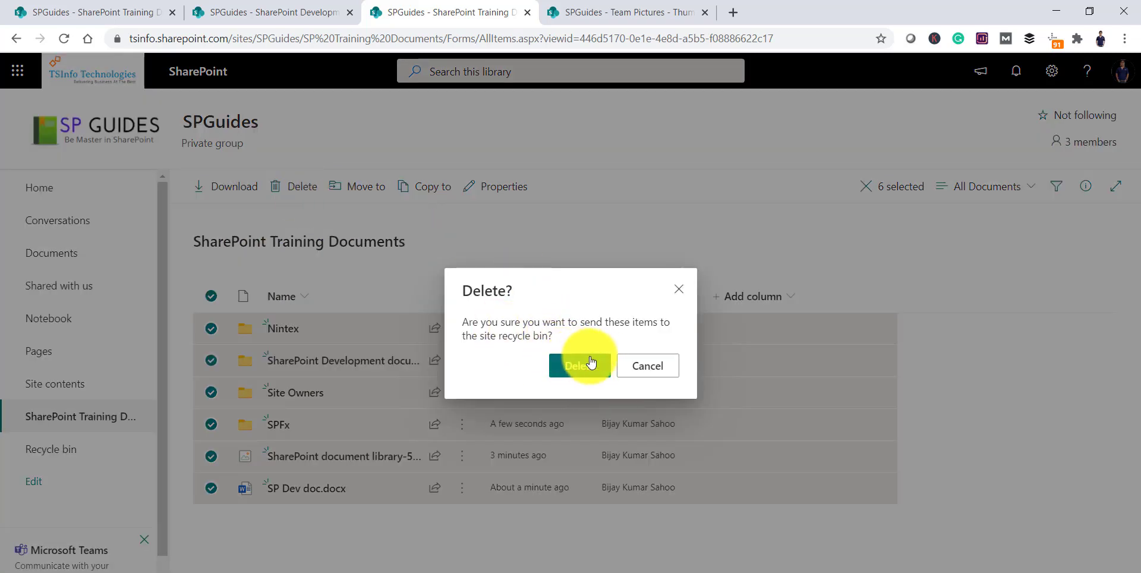
{"action": "left_click", "coordinate": [568, 371]}
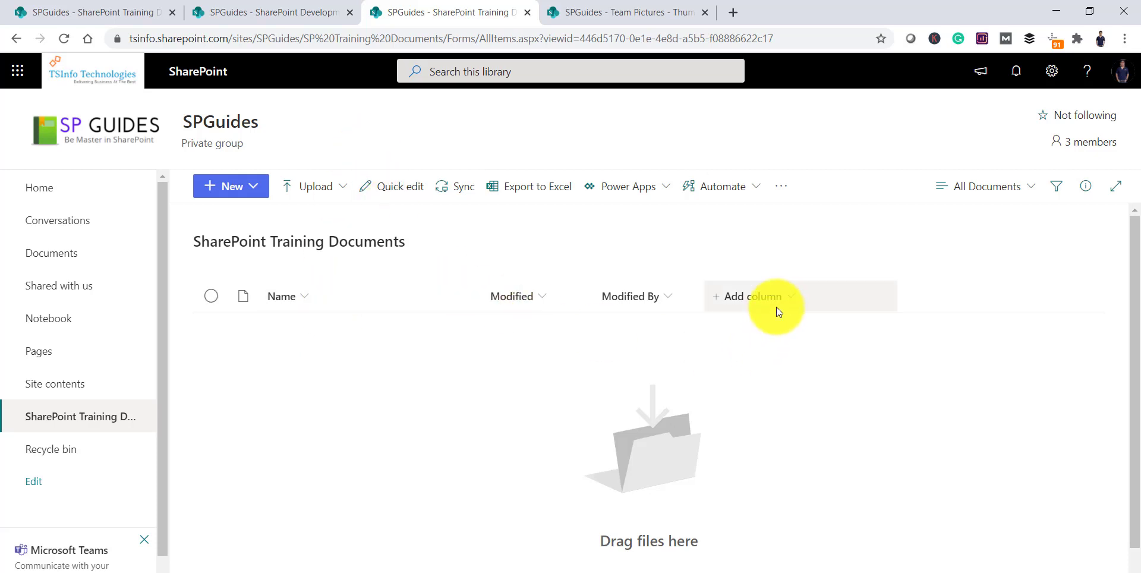
Step: Start a new Choice column in the SharePoint Training Documents library and name it "Course"
{"action": "left_click", "coordinate": [789, 295]}
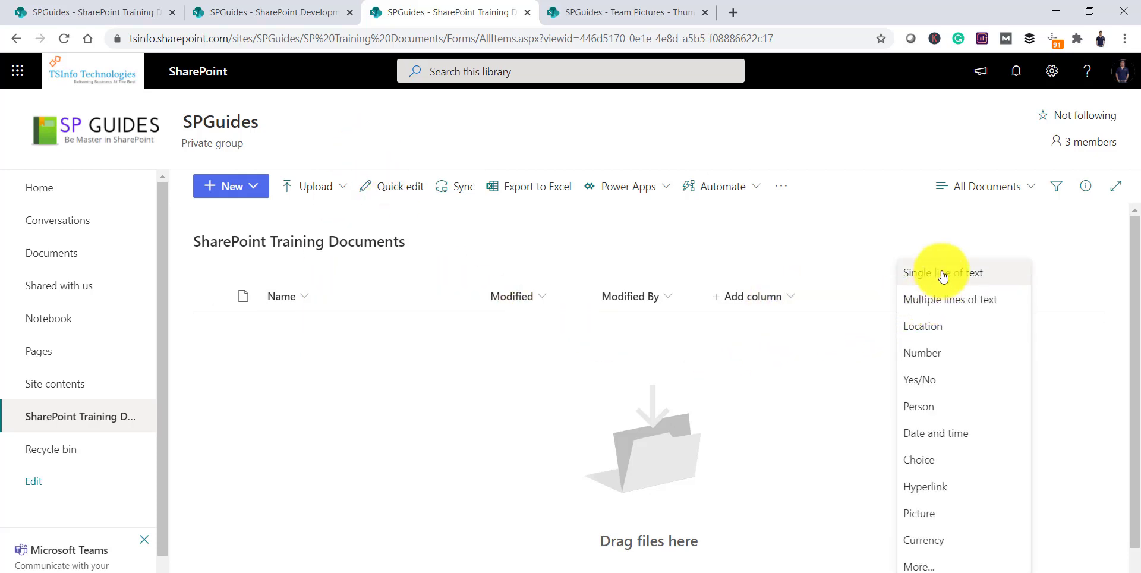
{"action": "left_click", "coordinate": [930, 461]}
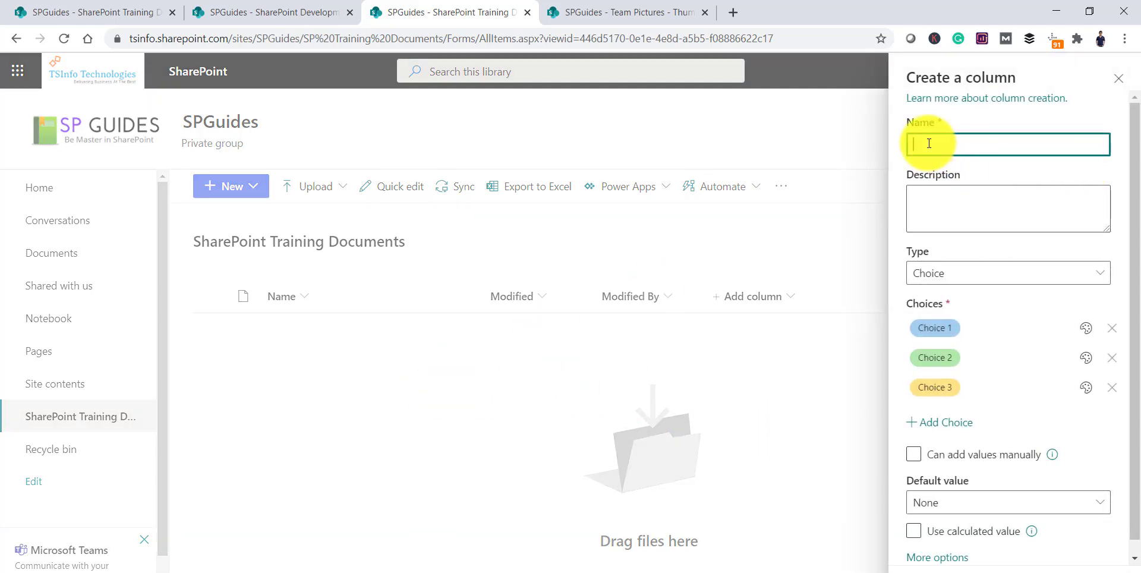
{"action": "type", "text": "Course"}
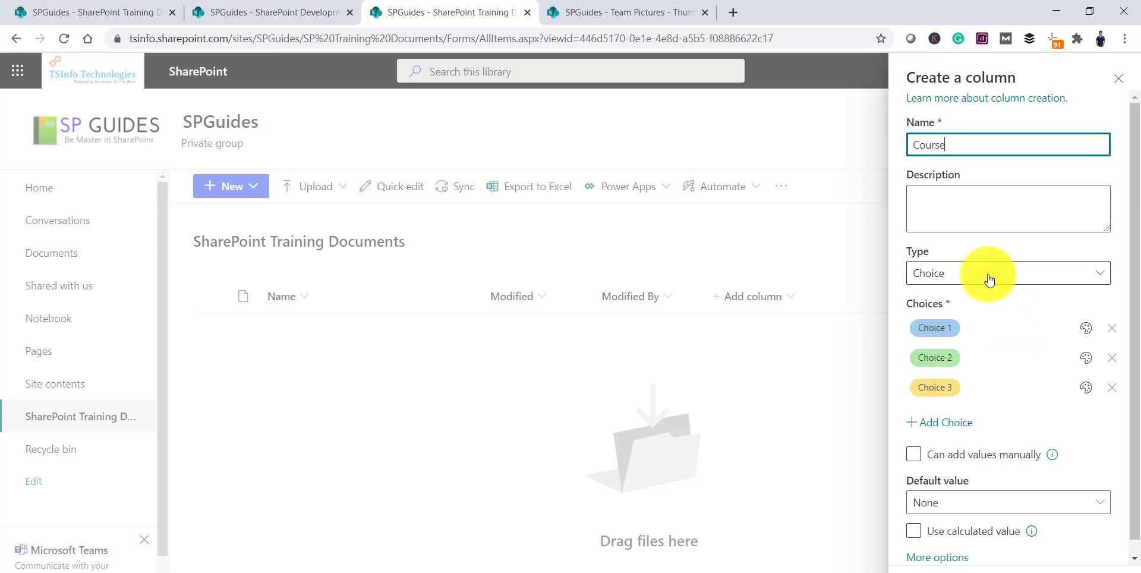
{"action": "scroll", "coordinate": [982, 341], "scroll_direction": "down", "scroll_amount": 1}
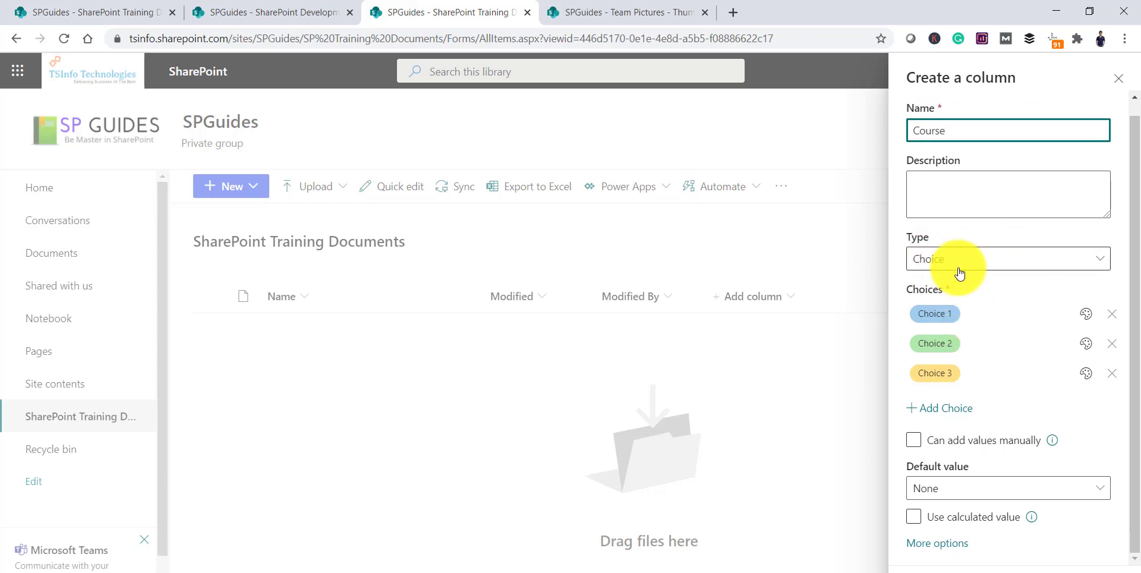
Step: Replace the first placeholder choice of the Course column with "Development"
{"action": "left_click", "coordinate": [983, 312]}
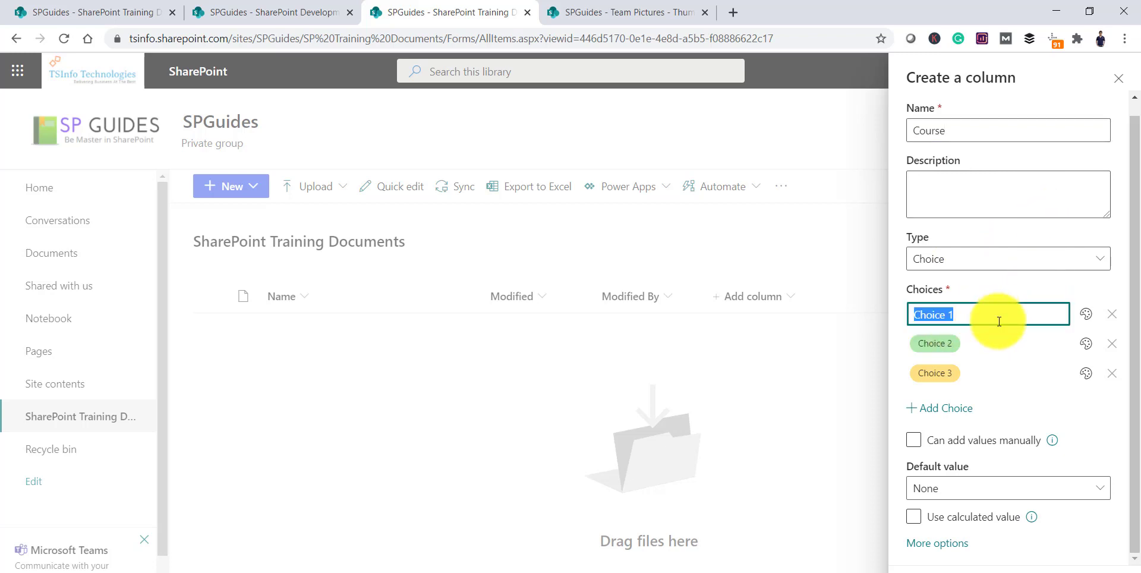
{"action": "left_click", "coordinate": [902, 354]}
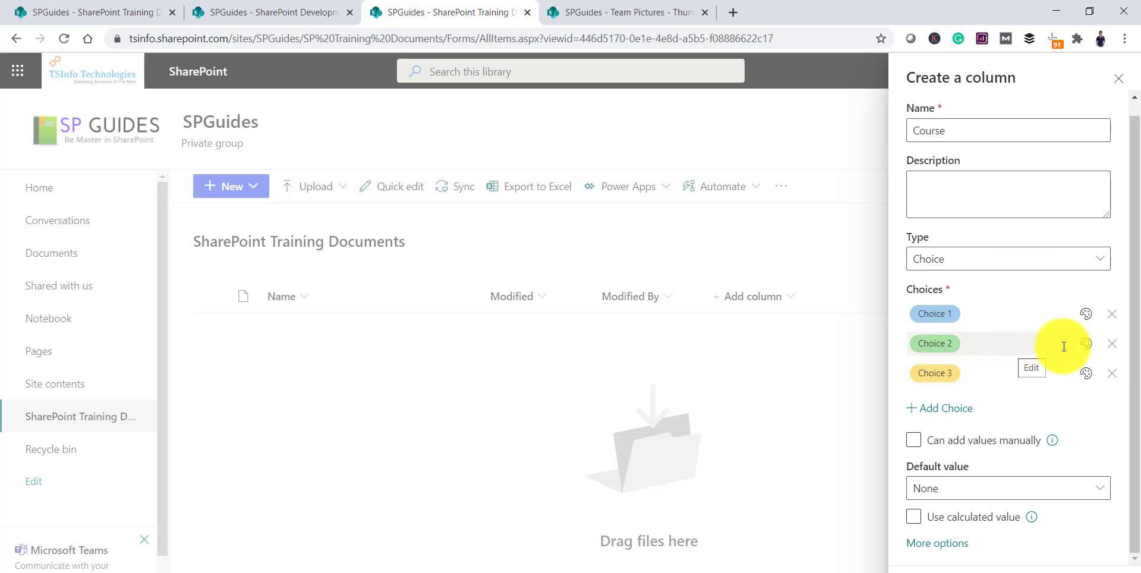
{"action": "left_click", "coordinate": [975, 312]}
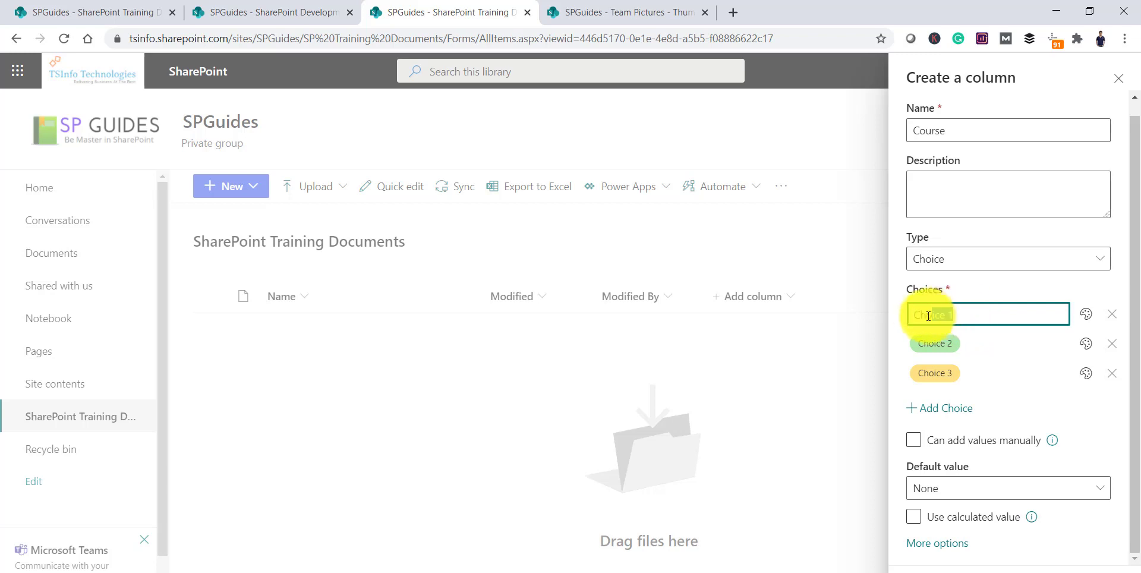
{"action": "type", "text": "Share"}
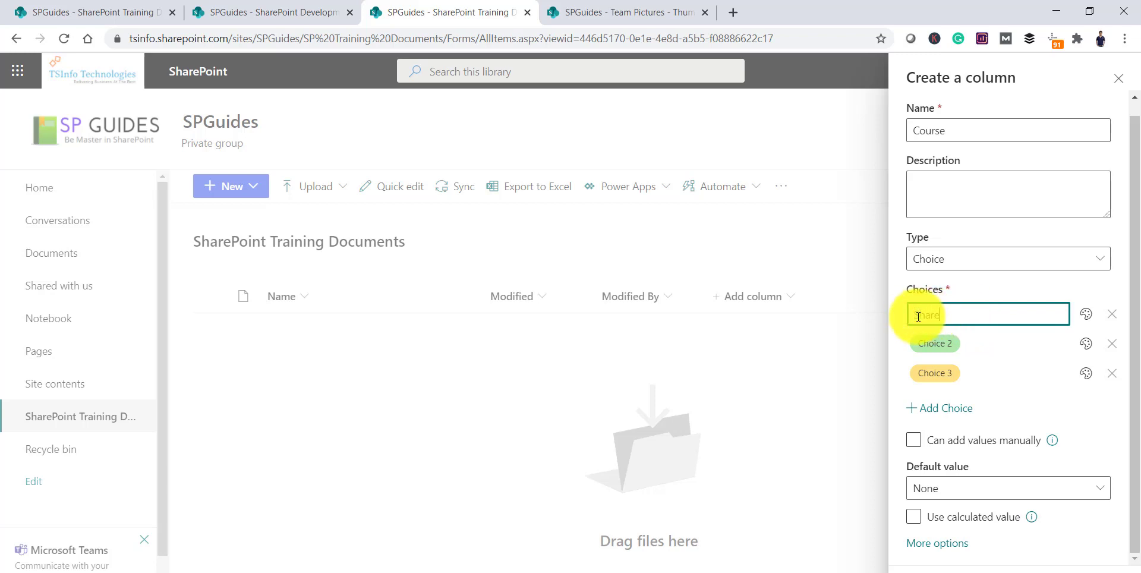
{"action": "type", "text": "Development"}
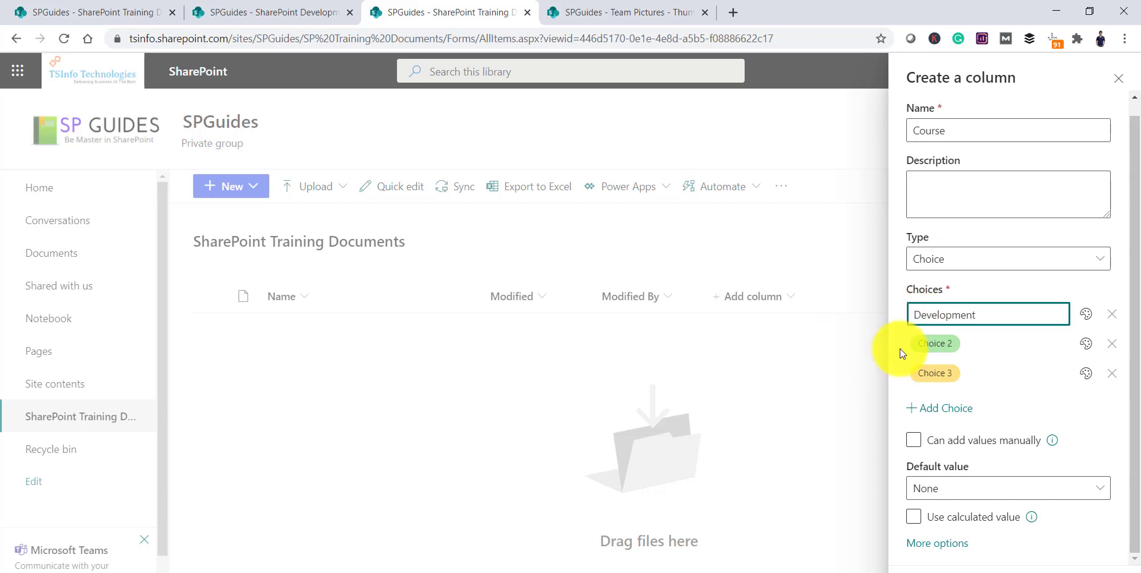
Step: Replace the Course column's second choice with "SPFx" and its third choice with "Site Owner"
{"action": "left_click", "coordinate": [937, 344]}
{"action": "type", "text": "SPFx"}
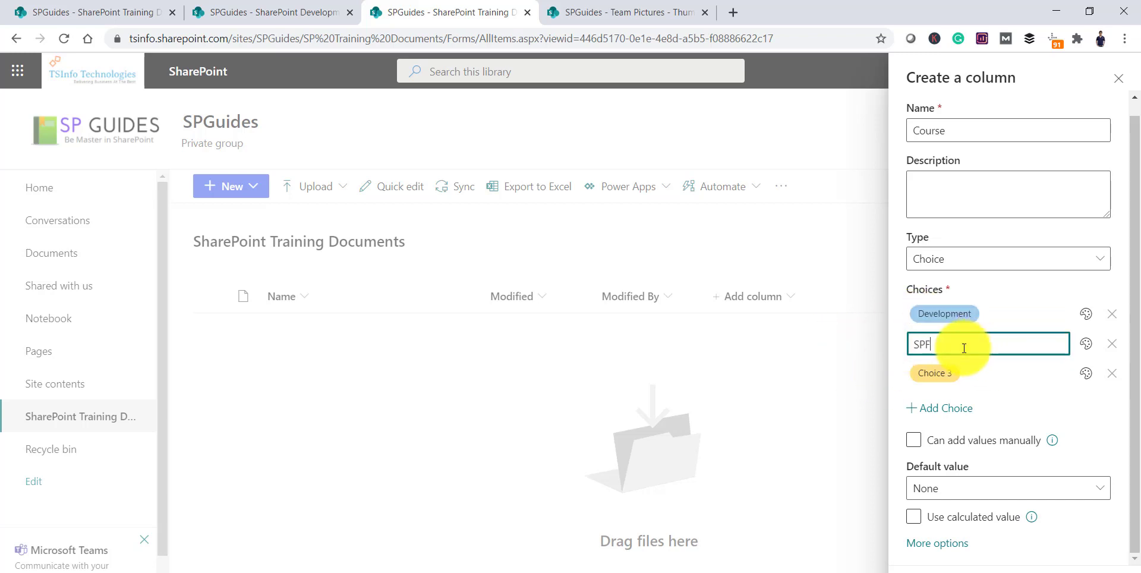
{"action": "left_click", "coordinate": [968, 374]}
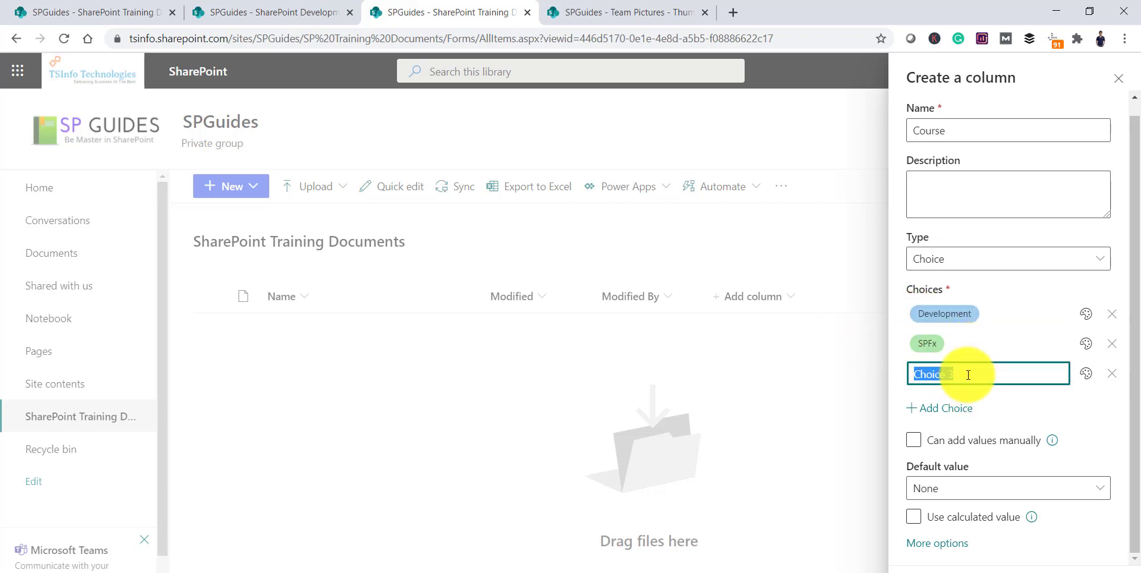
{"action": "type", "text": "Site "}
{"action": "type", "text": "Onwe"}
{"action": "key", "text": "BackSpace"}
{"action": "key", "text": "BackSpace"}
{"action": "type", "text": "wner"}
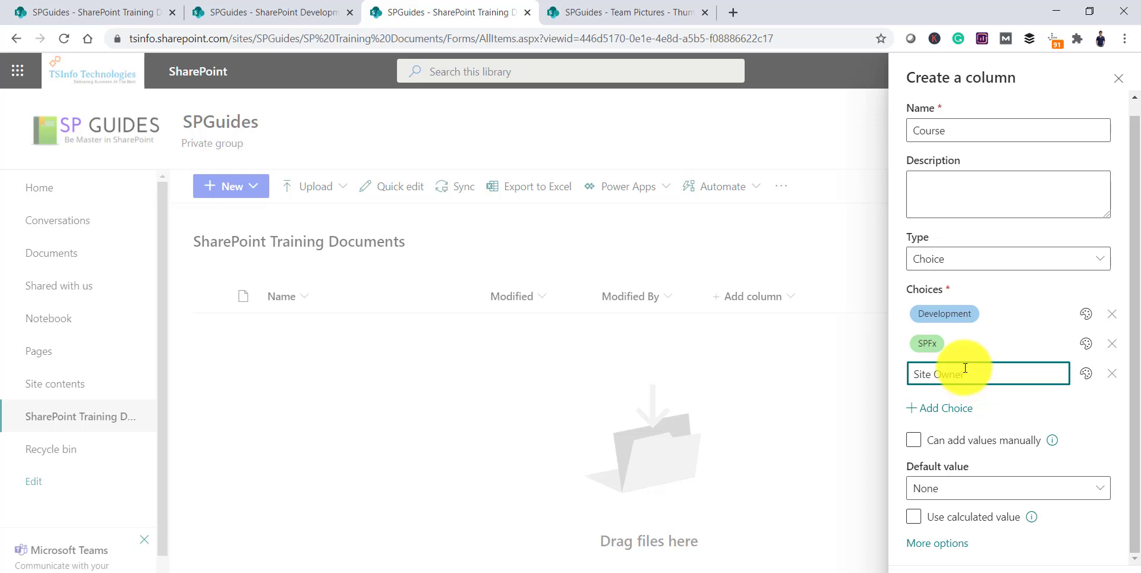
Step: Add a fourth choice named "Nintex" and save the Course column to the library
{"action": "left_click", "coordinate": [957, 419]}
{"action": "left_click", "coordinate": [949, 372]}
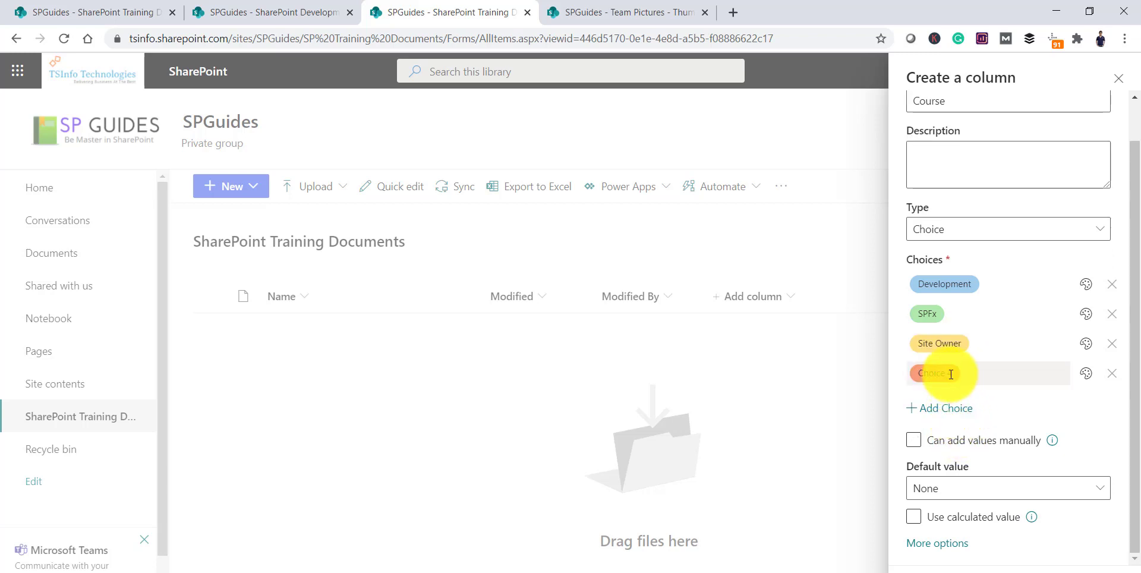
{"action": "type", "text": "Nintex"}
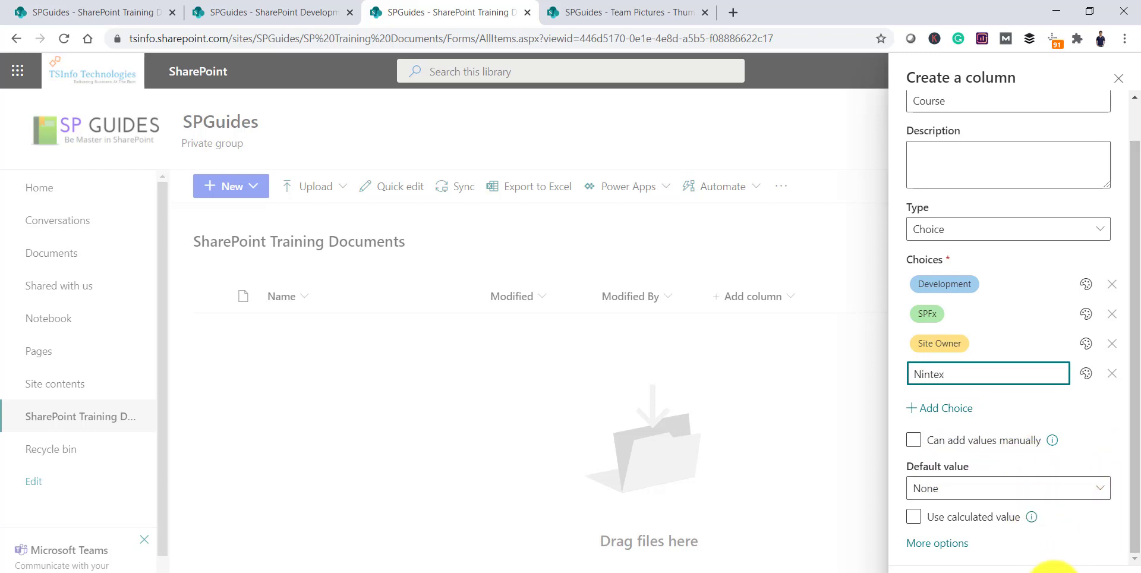
{"action": "left_click", "coordinate": [1052, 567]}
{"action": "left_click", "coordinate": [948, 567]}
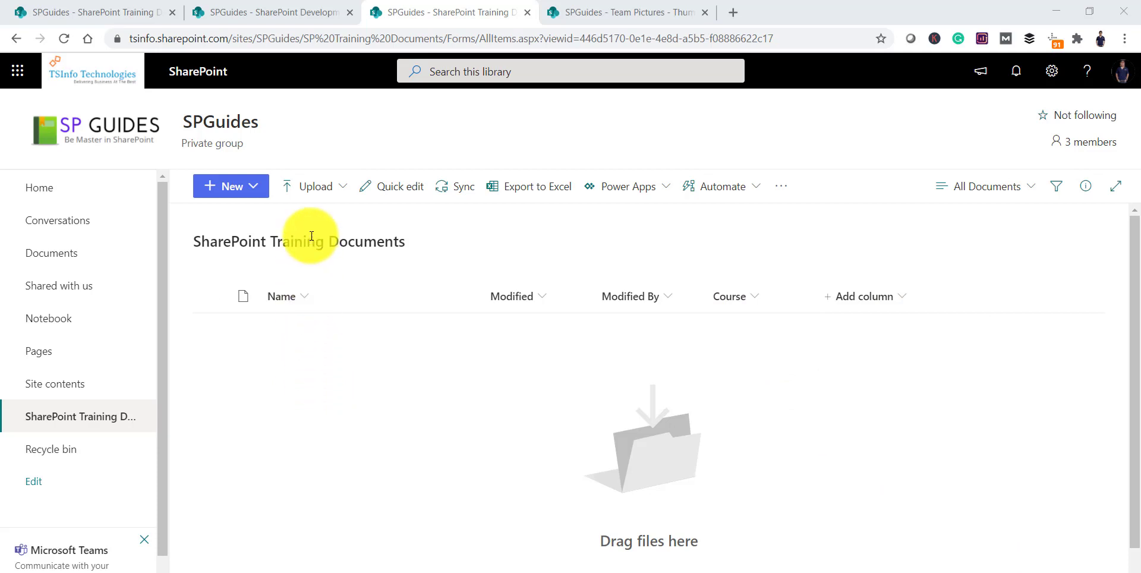
{"action": "left_click", "coordinate": [343, 189]}
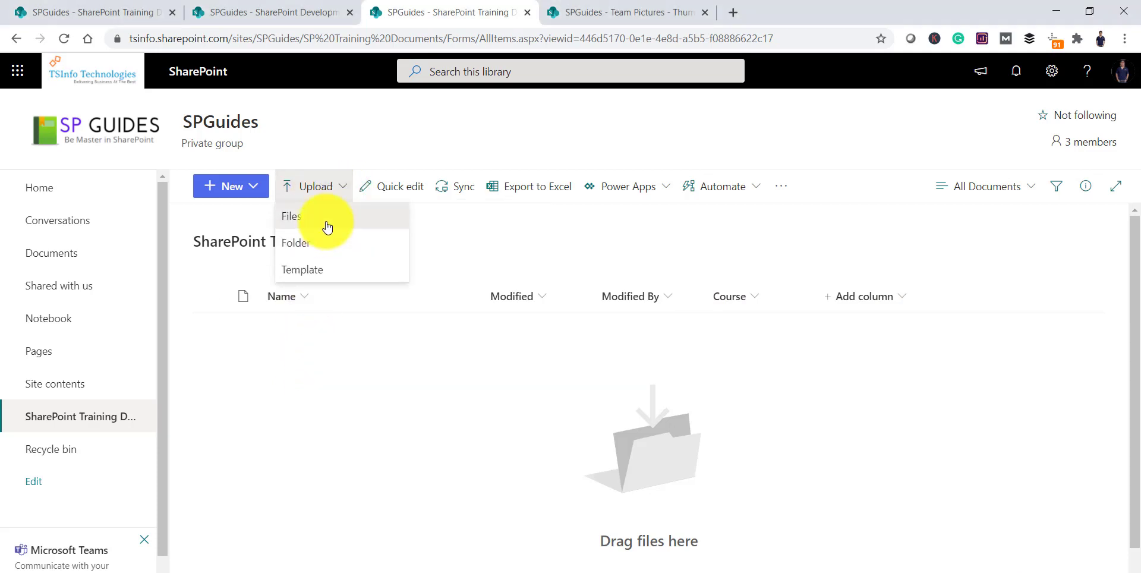
{"action": "left_click", "coordinate": [326, 218]}
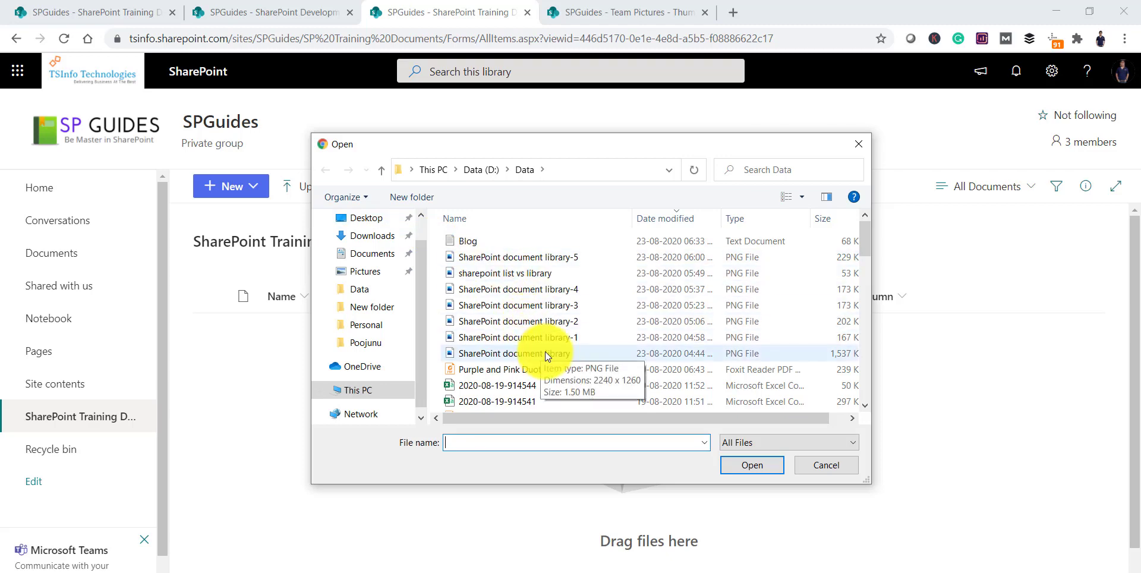
{"action": "left_click", "coordinate": [721, 465]}
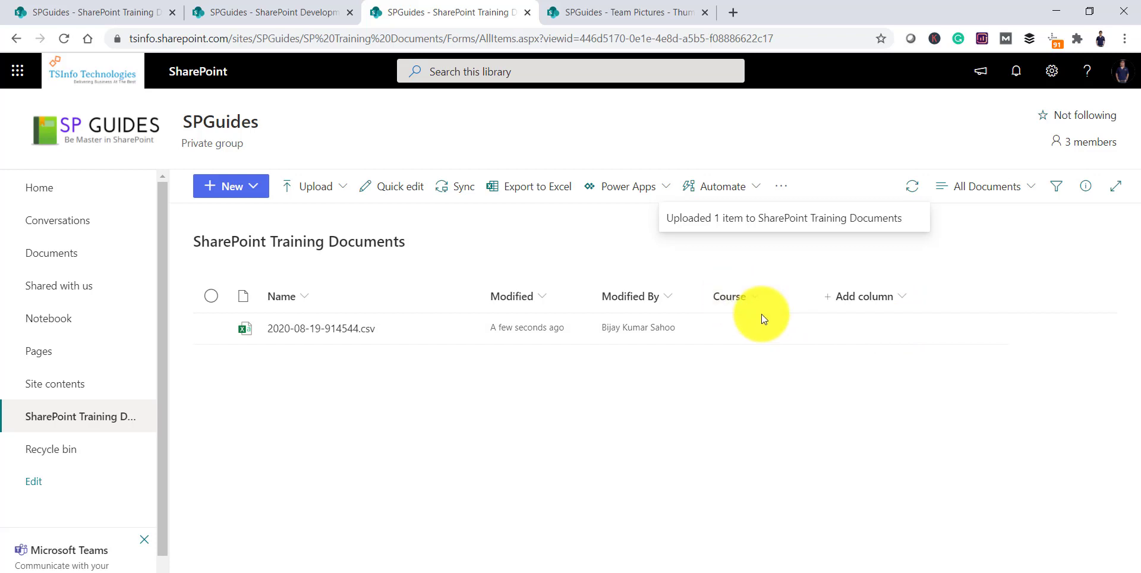
Step: Set the Course property of 2020-08-19-914544.csv to Development and return to the library with the file deselected
{"action": "left_click", "coordinate": [462, 329]}
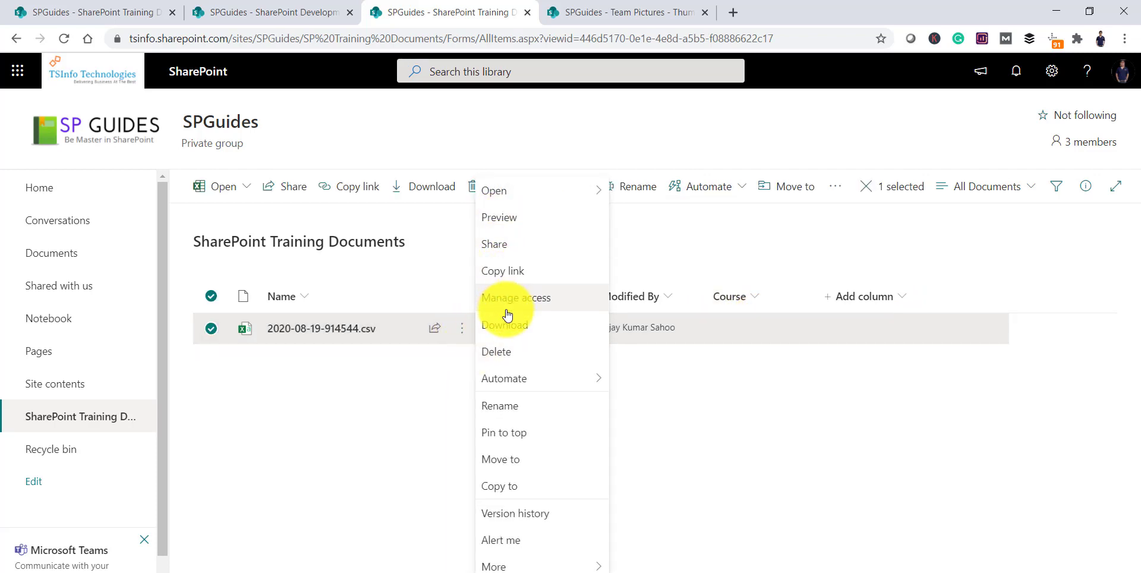
{"action": "mouse_move", "coordinate": [554, 568]}
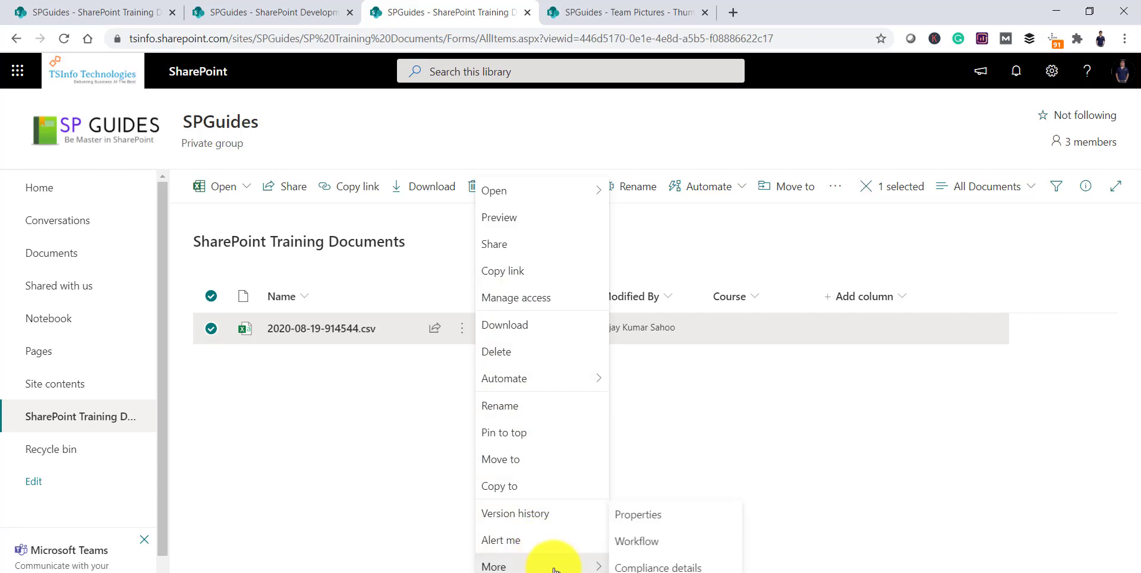
{"action": "left_click", "coordinate": [629, 519]}
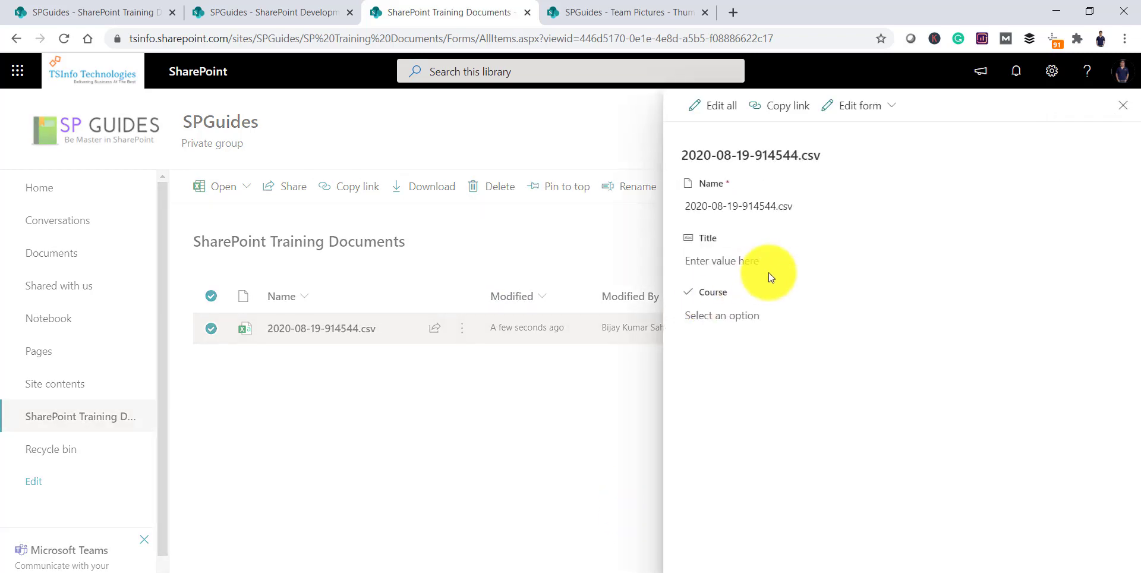
{"action": "left_click", "coordinate": [741, 314]}
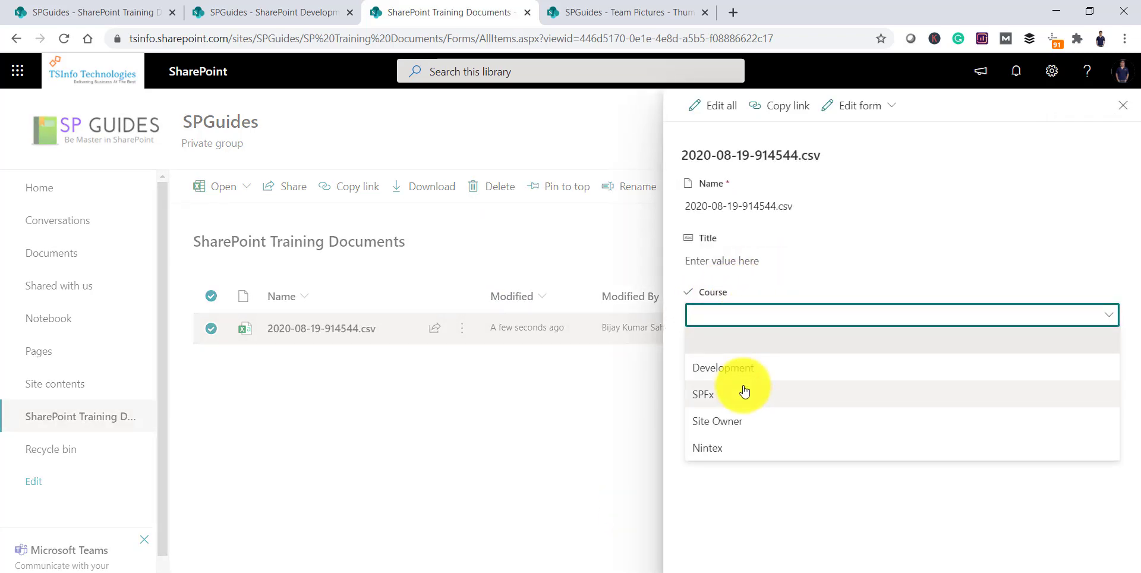
{"action": "left_click", "coordinate": [743, 374]}
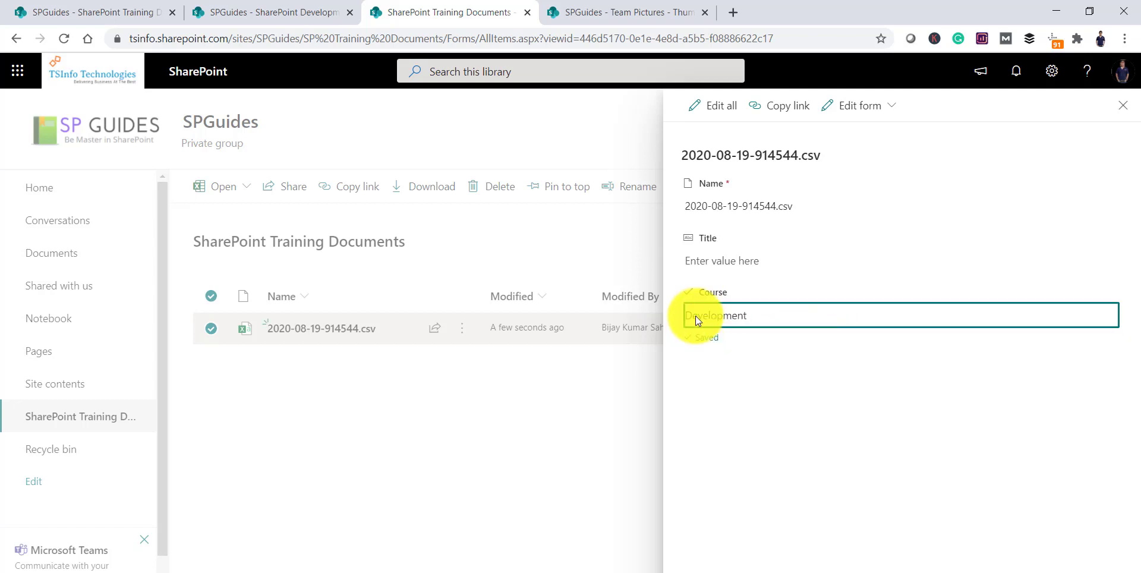
{"action": "left_click", "coordinate": [1123, 106]}
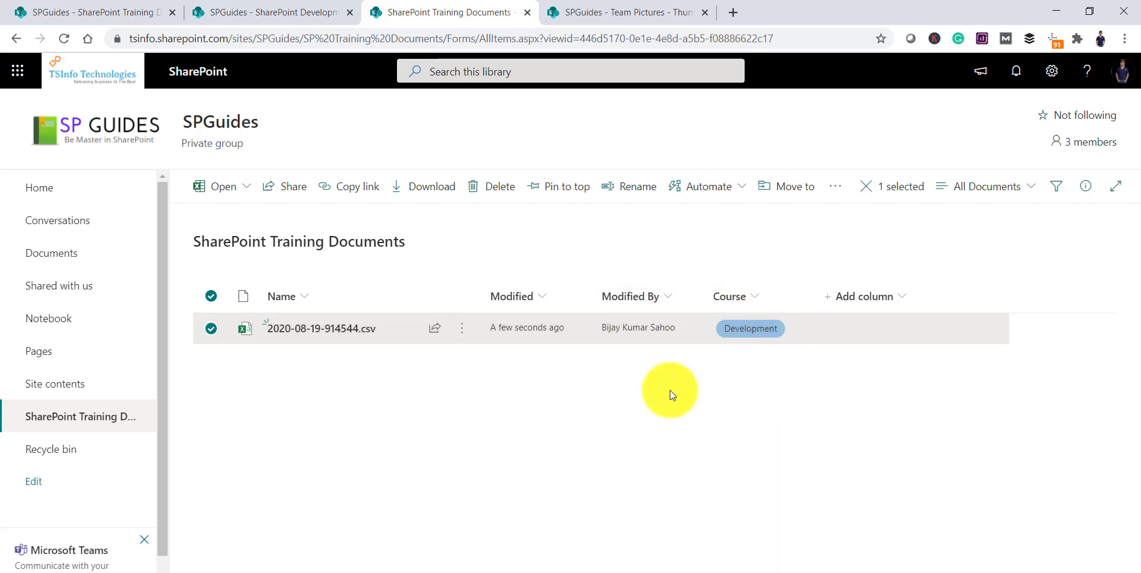
{"action": "left_click", "coordinate": [518, 398]}
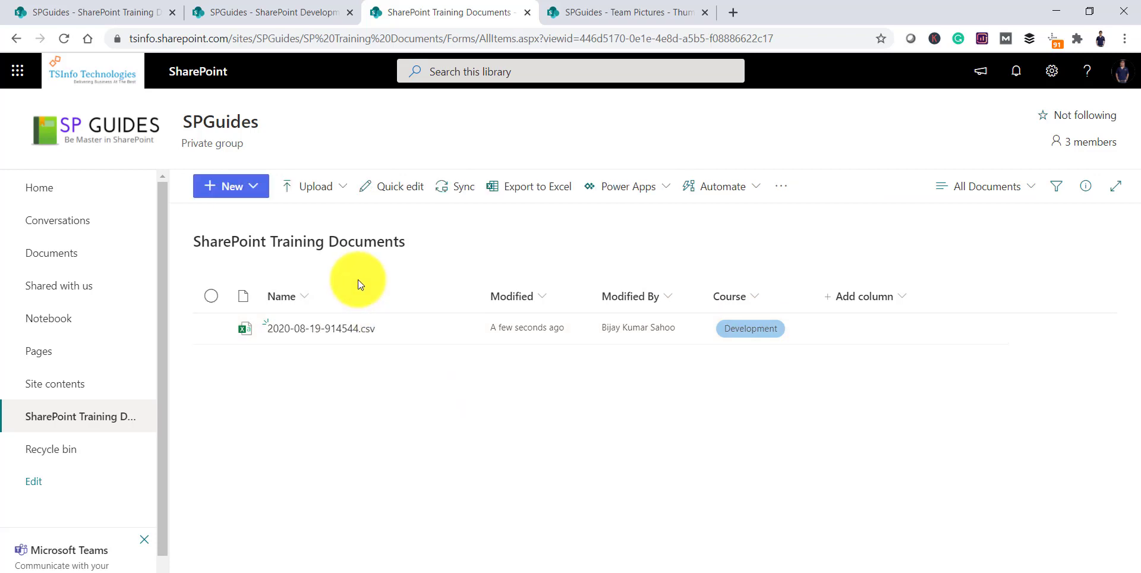